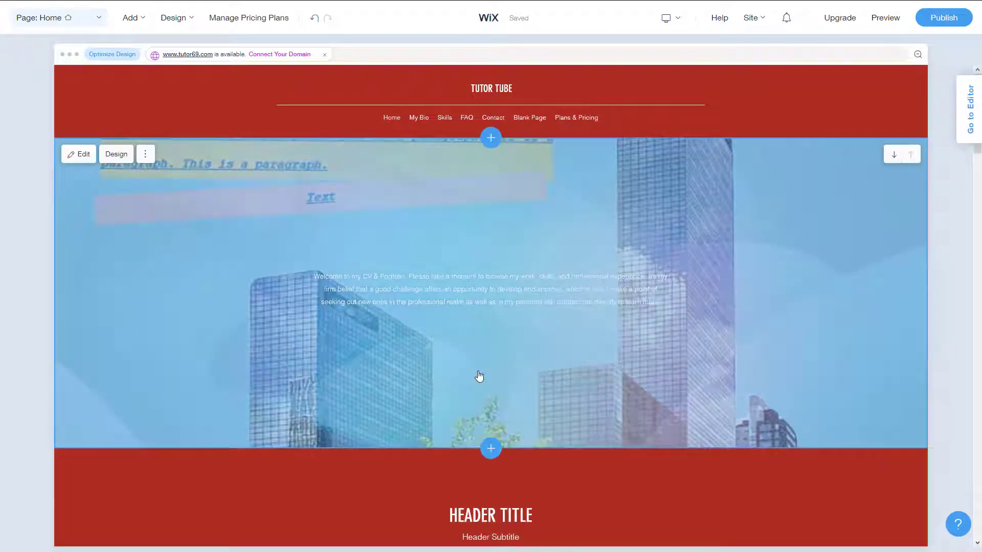
# Step: Start creating a video from the site file 5.jpg as a replacement for the Welcome section's background image
pyautogui.click(479, 376)
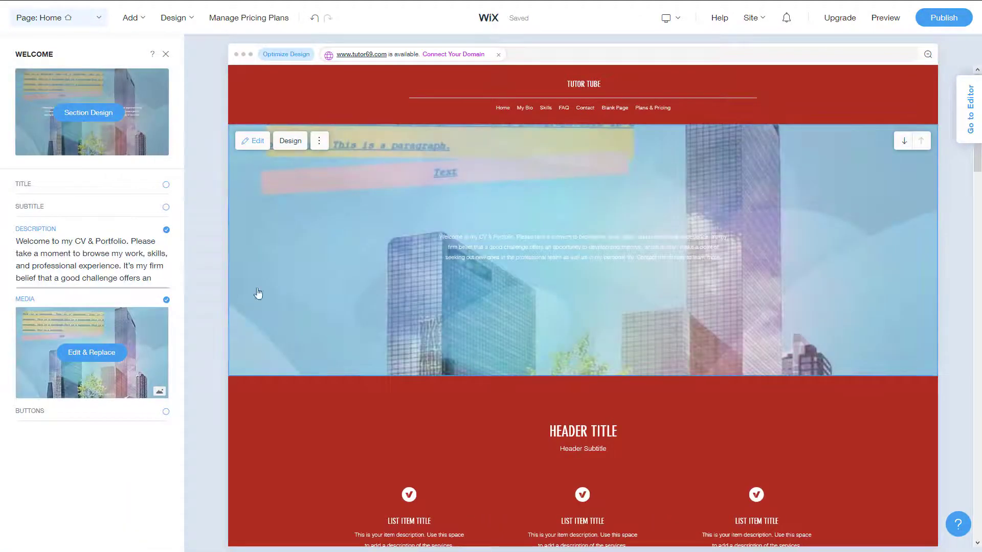
pyautogui.click(91, 352)
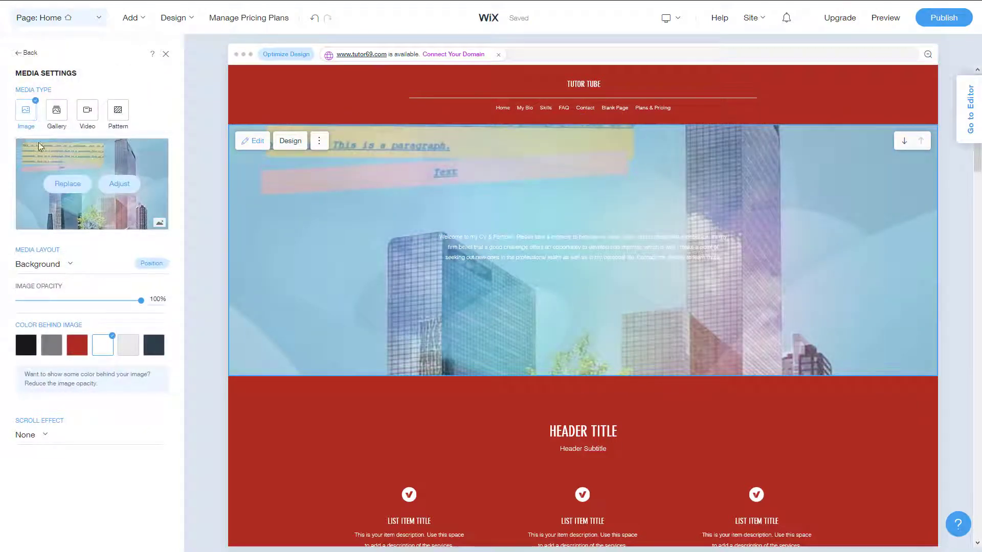
pyautogui.click(70, 187)
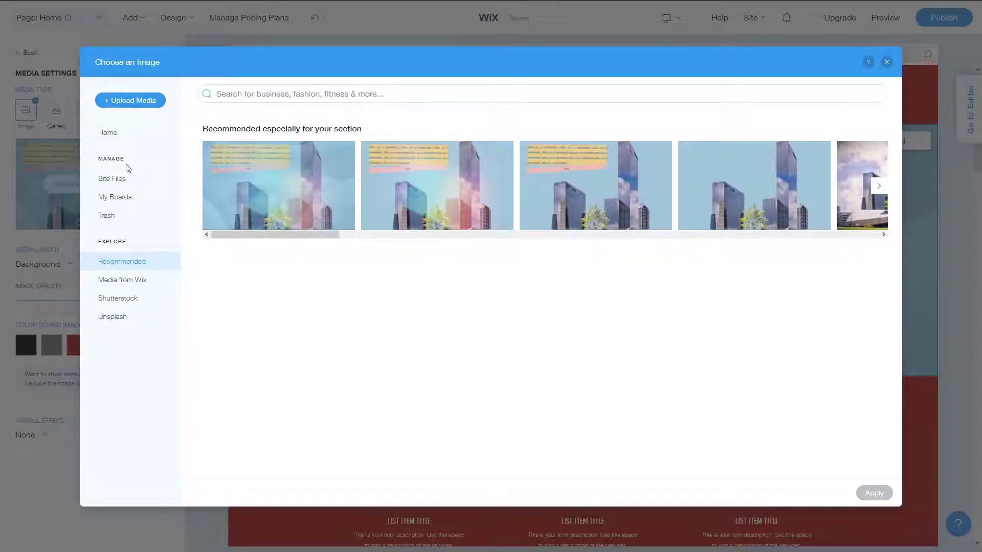
pyautogui.click(116, 186)
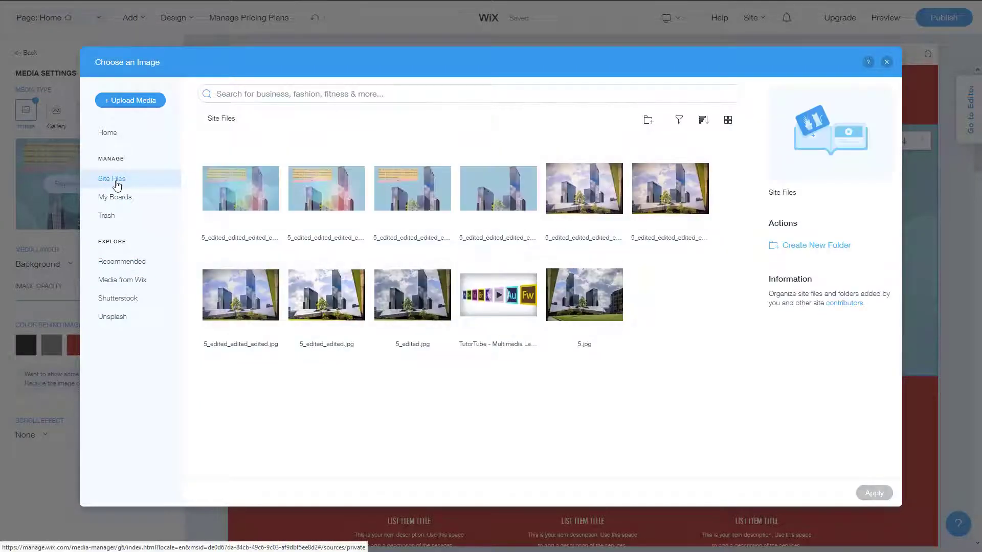
pyautogui.click(596, 292)
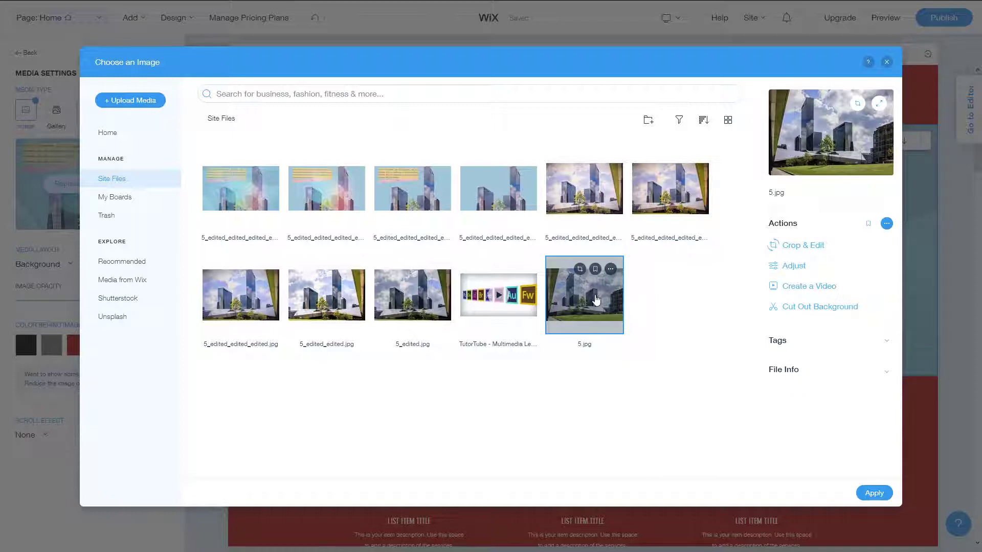
pyautogui.click(804, 291)
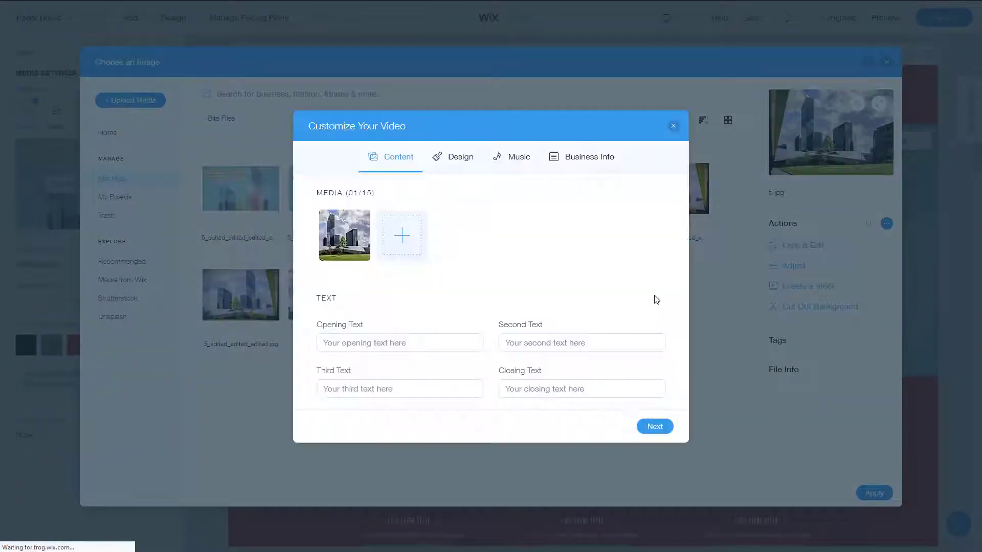
# Step: Add two more site images to the video: the buildings on plain light blue, and the colour-tinted version with the yellow text block
pyautogui.click(414, 248)
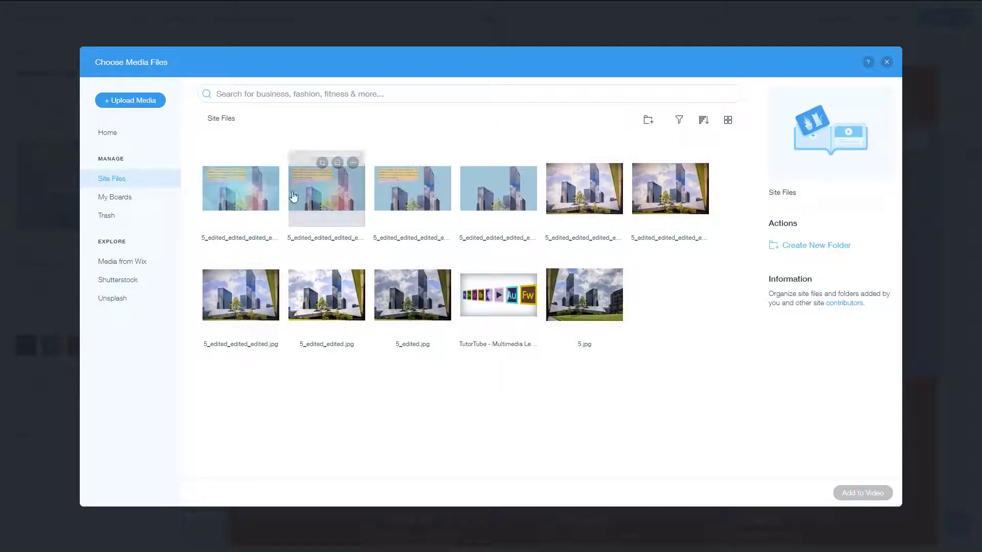
pyautogui.click(327, 224)
pyautogui.click(506, 210)
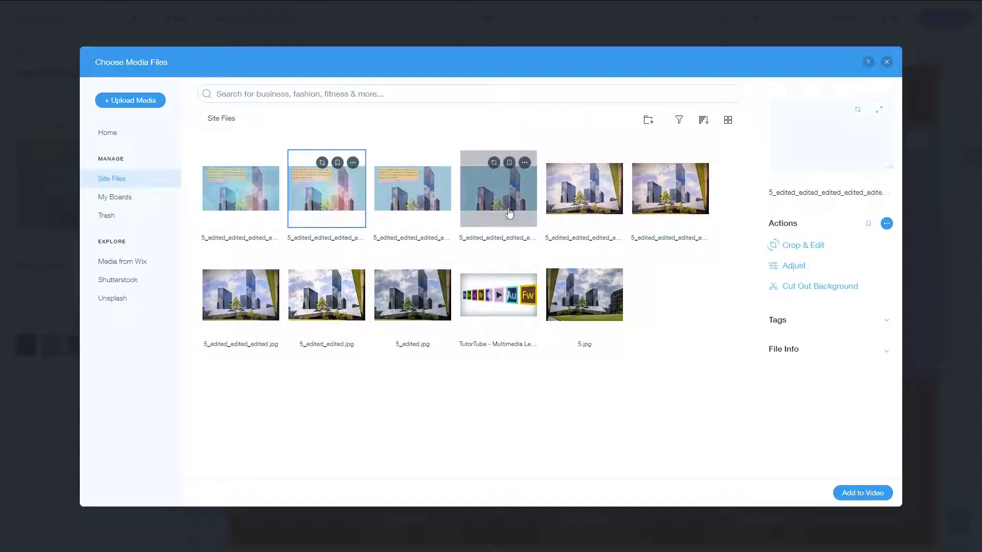
pyautogui.click(862, 488)
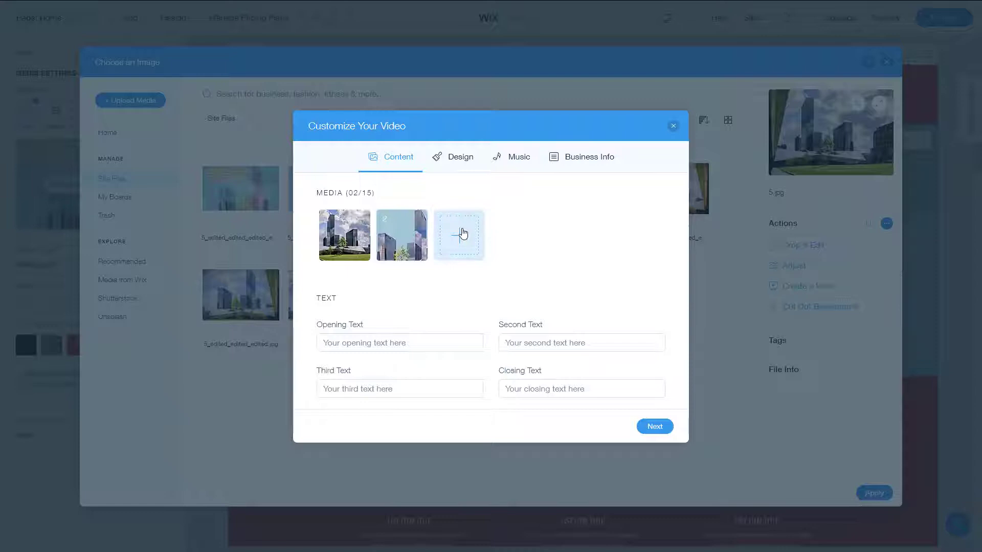
pyautogui.click(462, 233)
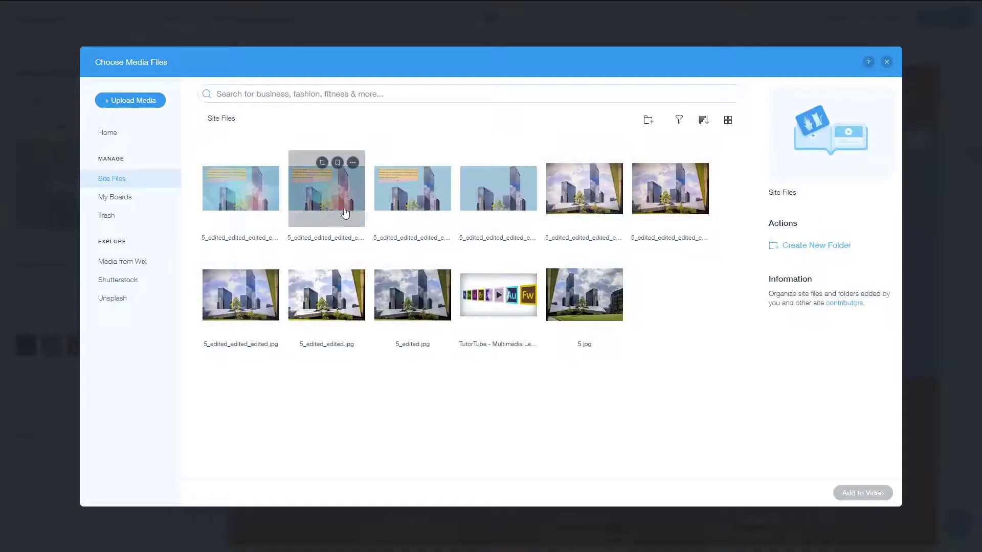
pyautogui.click(345, 213)
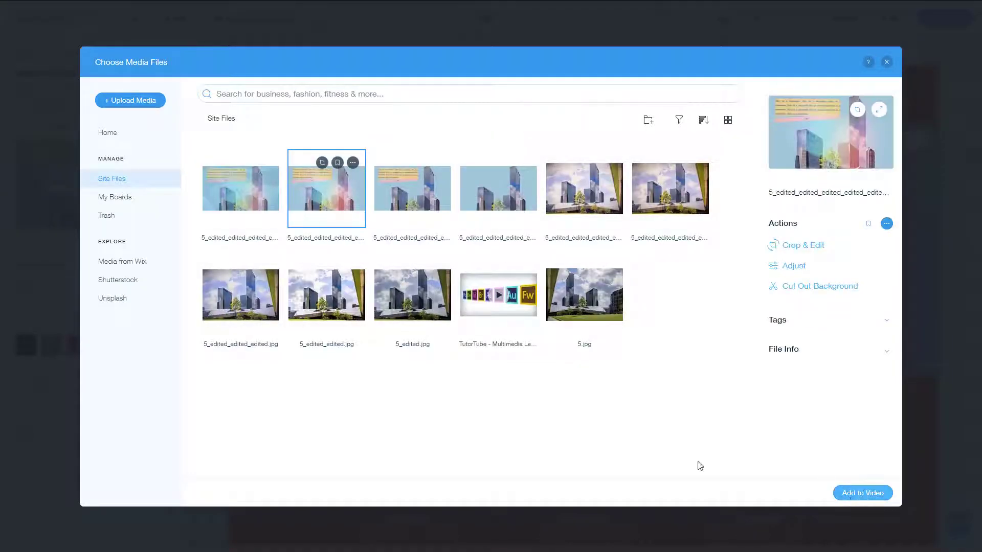
pyautogui.click(846, 490)
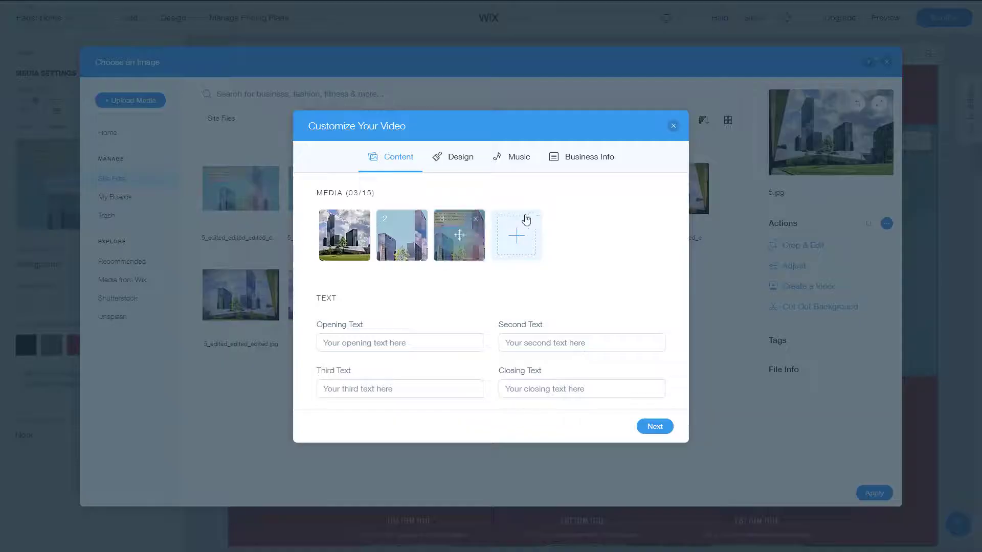
# Step: Add the TutorTube - Multimedia Lessons at your Convenience.mp4 clip to the video and move it to first place in the media order
pyautogui.click(520, 242)
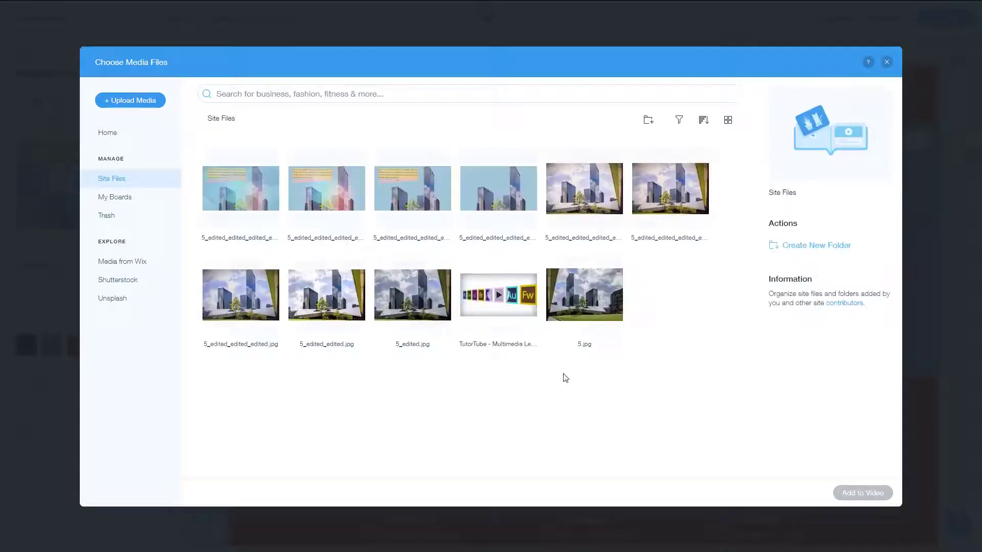
pyautogui.click(499, 298)
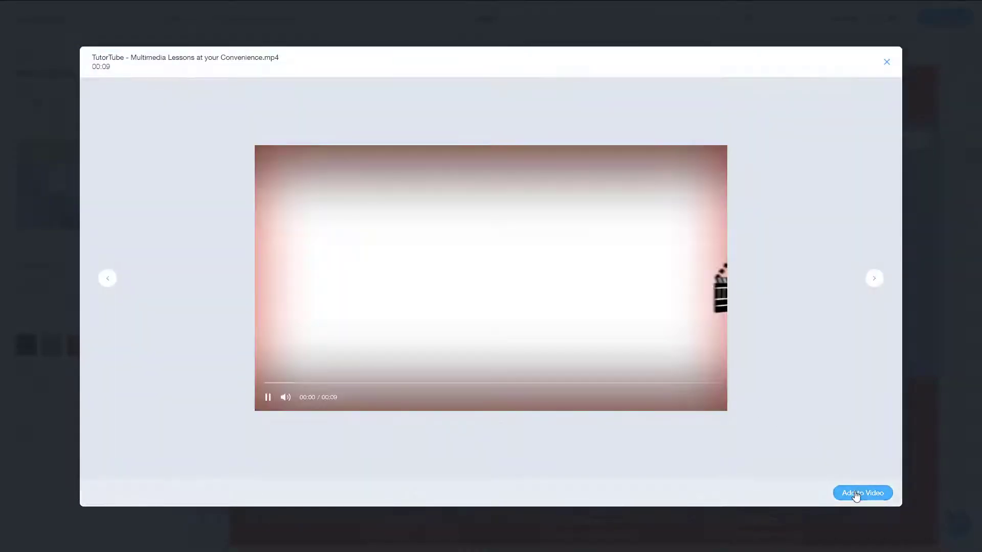
pyautogui.click(855, 493)
pyautogui.moveTo(517, 250); pyautogui.dragTo(327, 239)
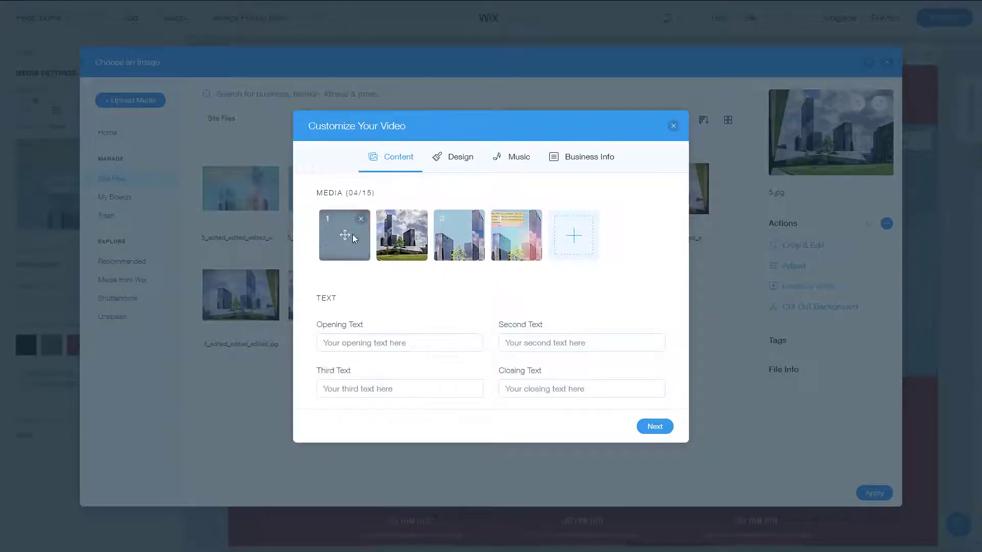
# Step: Set the video's opening text to "Wix ADI Lesson"
pyautogui.click(453, 348)
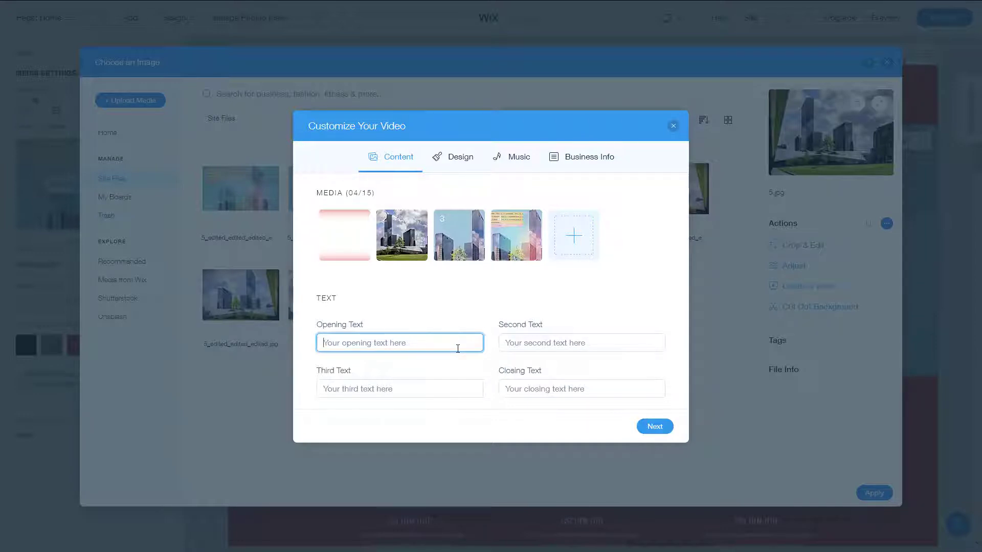
pyautogui.write('Lesson')
pyautogui.press('BackSpace')
pyautogui.press('BackSpace')
pyautogui.press('BackSpace')
pyautogui.press('BackSpace')
pyautogui.press('BackSpace')
pyautogui.press('BackSpace')
pyautogui.write('W')
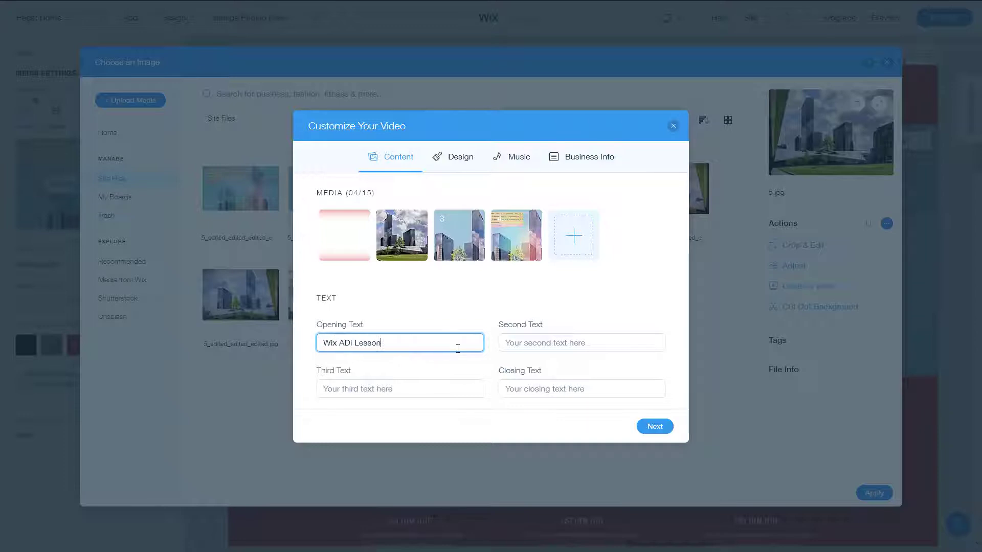
pyautogui.write('ix ADi Lesson')
pyautogui.click(523, 342)
pyautogui.tripleClick(352, 343)
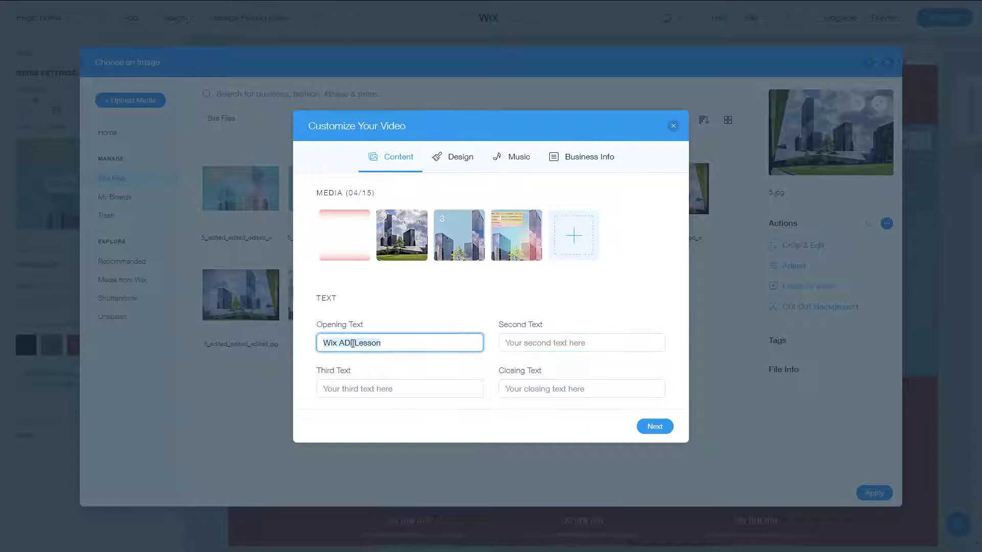
pyautogui.click(363, 343)
# Step: Set the second text to "Learn with TutorTube", the third to "Keep on Learning" and the closing text to "Keep Upgrading", and continue to the design settings
pyautogui.click(543, 347)
pyautogui.write('Learn with TutorTube')
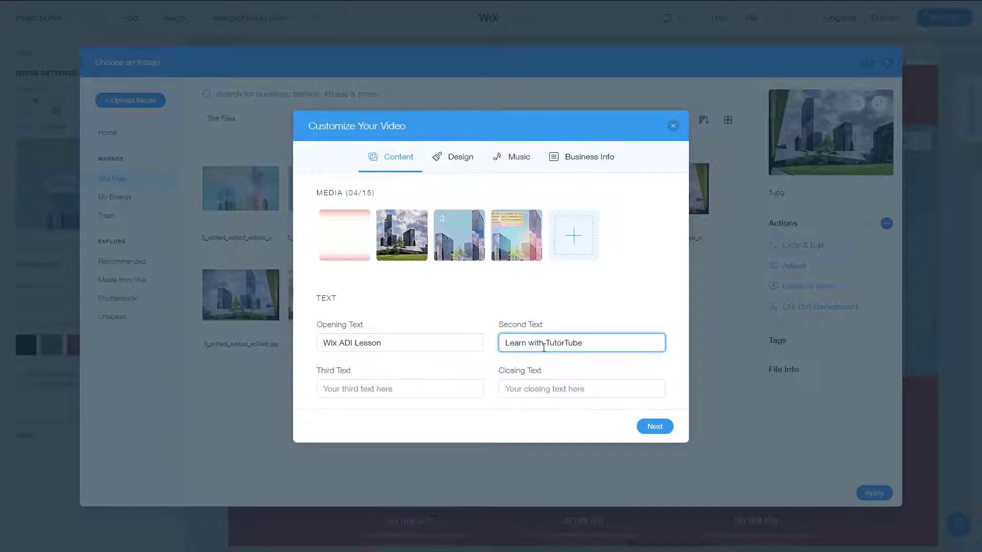
pyautogui.click(443, 392)
pyautogui.write('Keep on Learning')
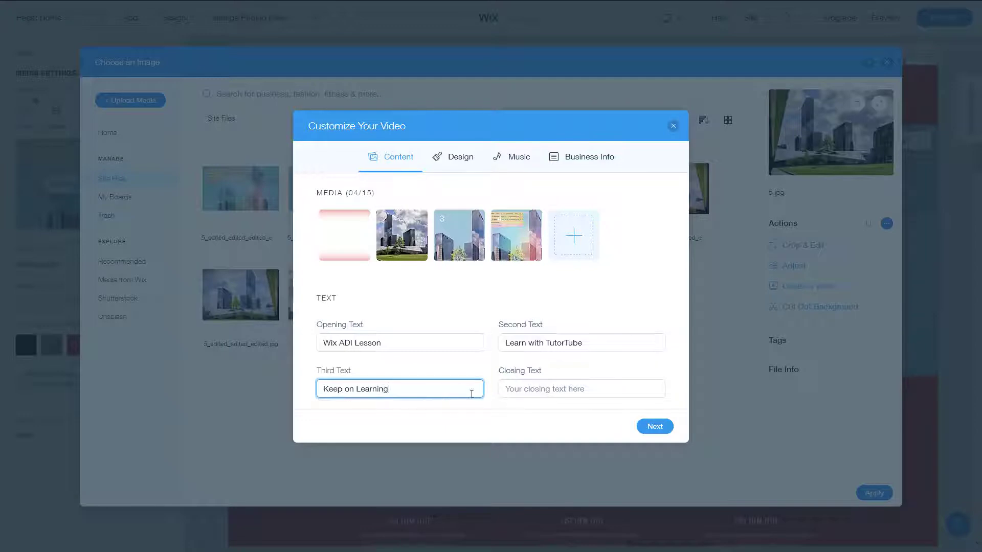
pyautogui.click(543, 389)
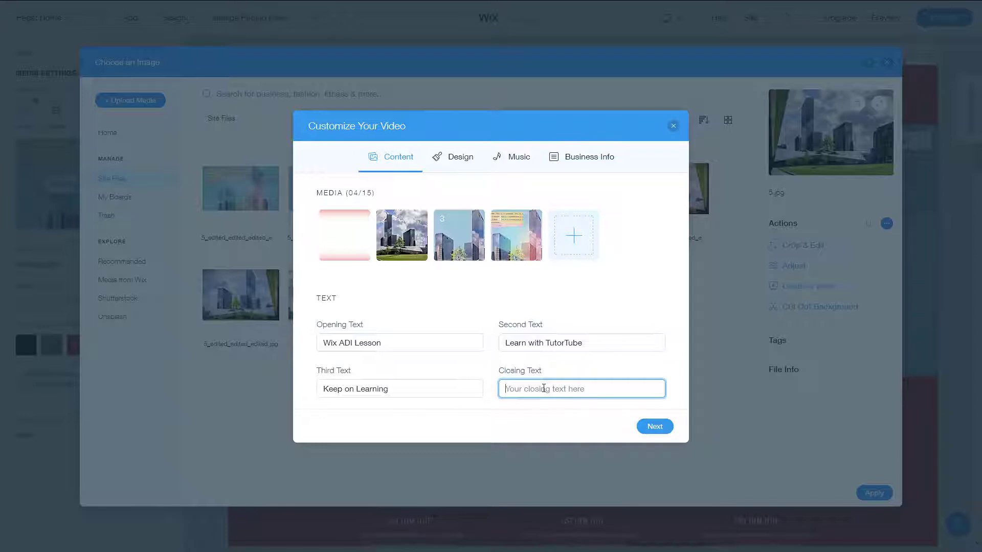
pyautogui.write('Keep Upgrading')
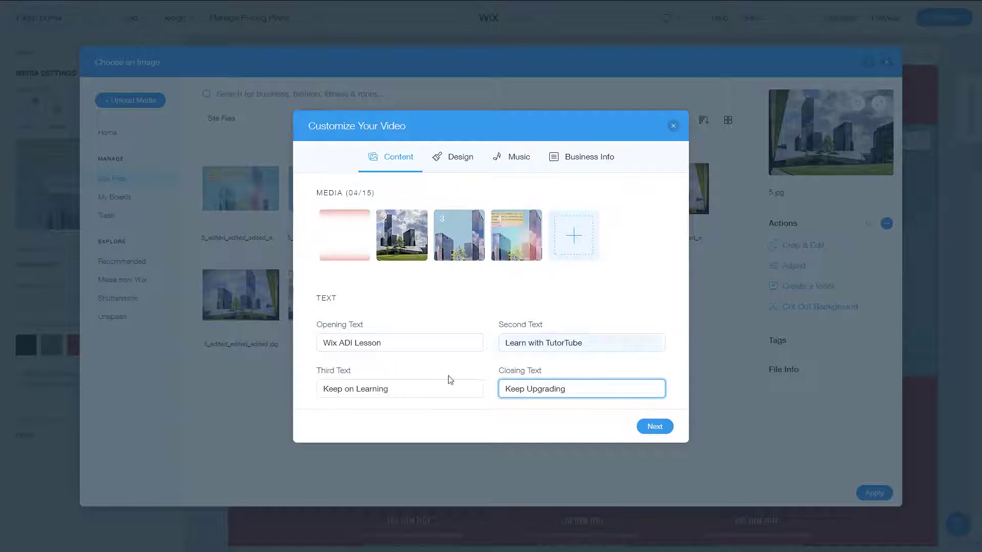
pyautogui.click(667, 432)
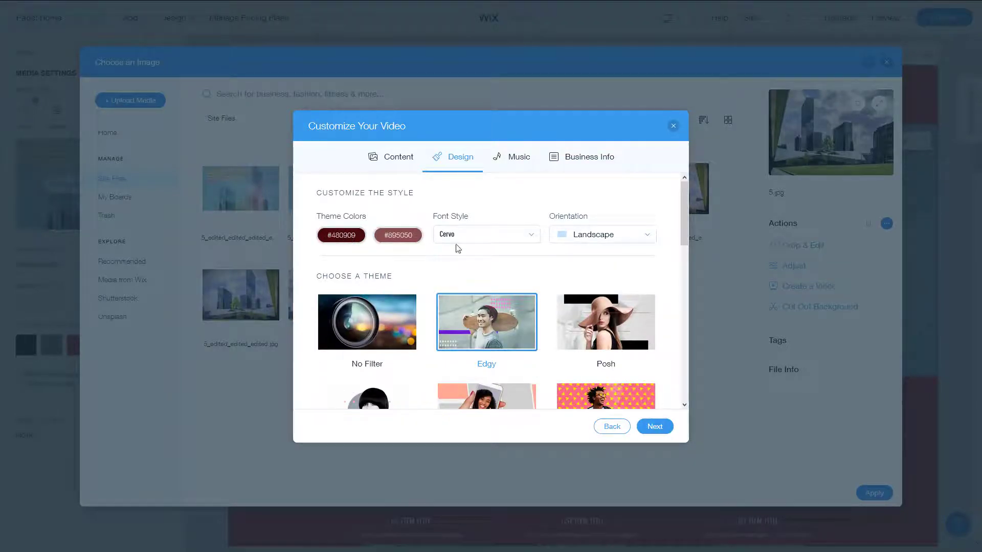
# Step: Set the video's two theme colors to red #CD1515 and grey #585858
pyautogui.click(325, 237)
pyautogui.click(405, 260)
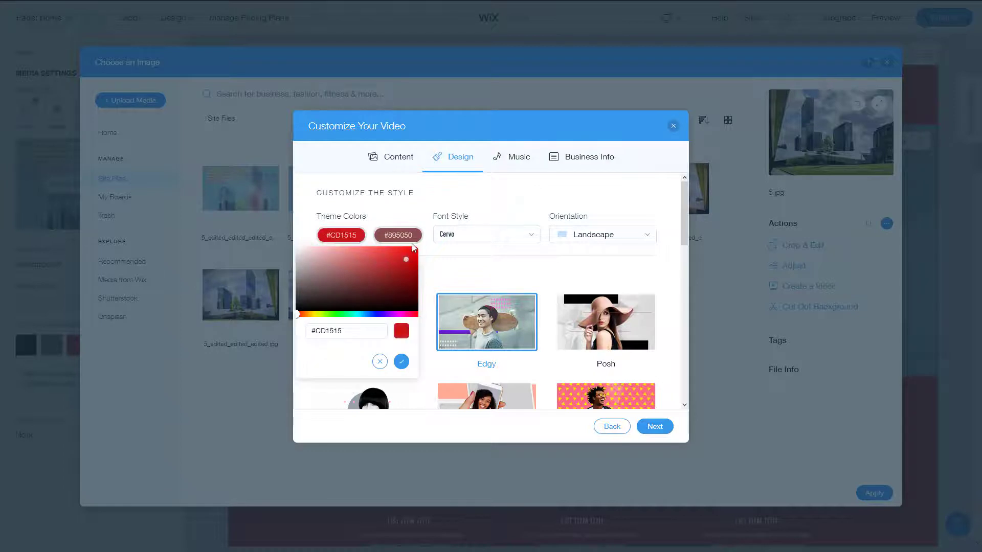
pyautogui.click(409, 237)
pyautogui.moveTo(393, 280); pyautogui.dragTo(353, 289)
pyautogui.click(589, 263)
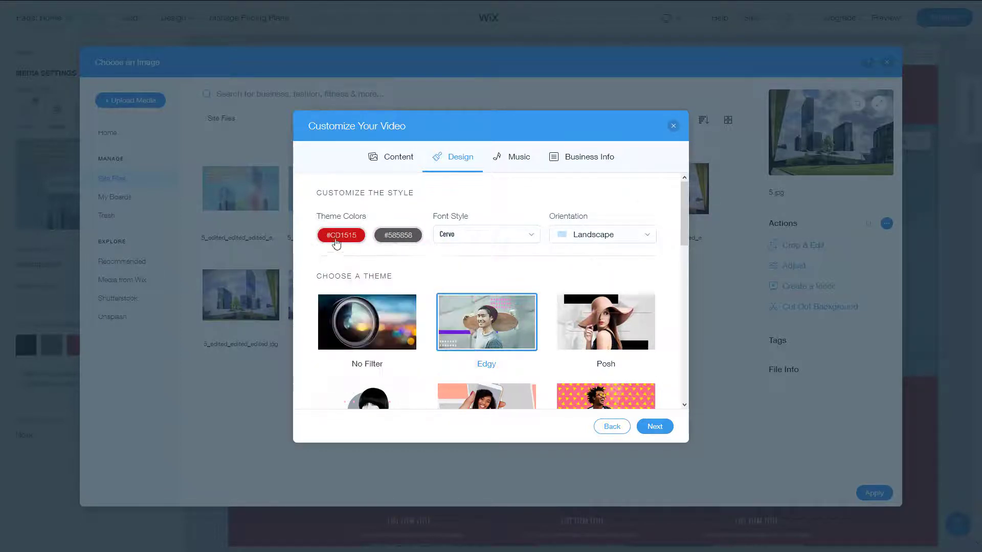
# Step: Set the video's font style to Raleway and check the orientation options, keeping Landscape
pyautogui.click(481, 241)
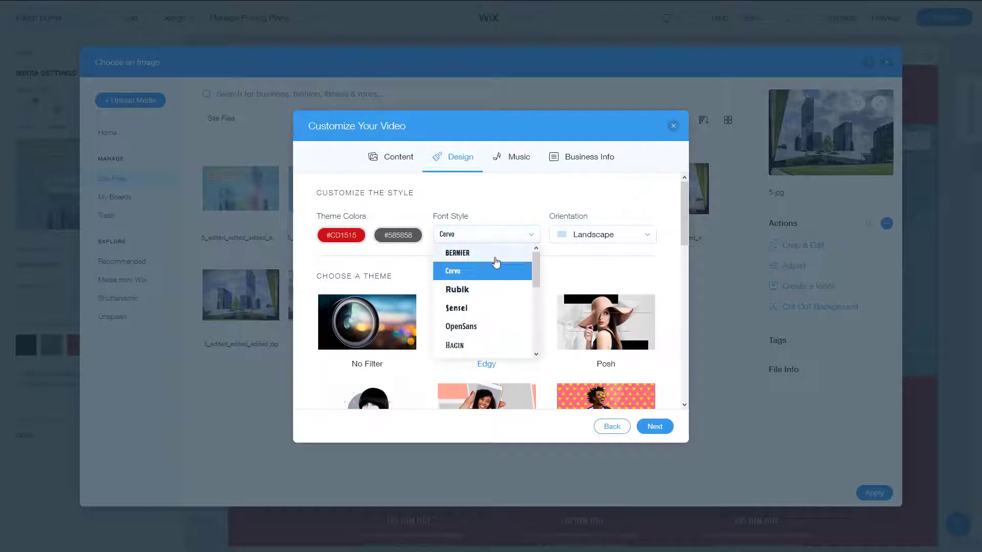
pyautogui.scroll(-3, 490, 312)
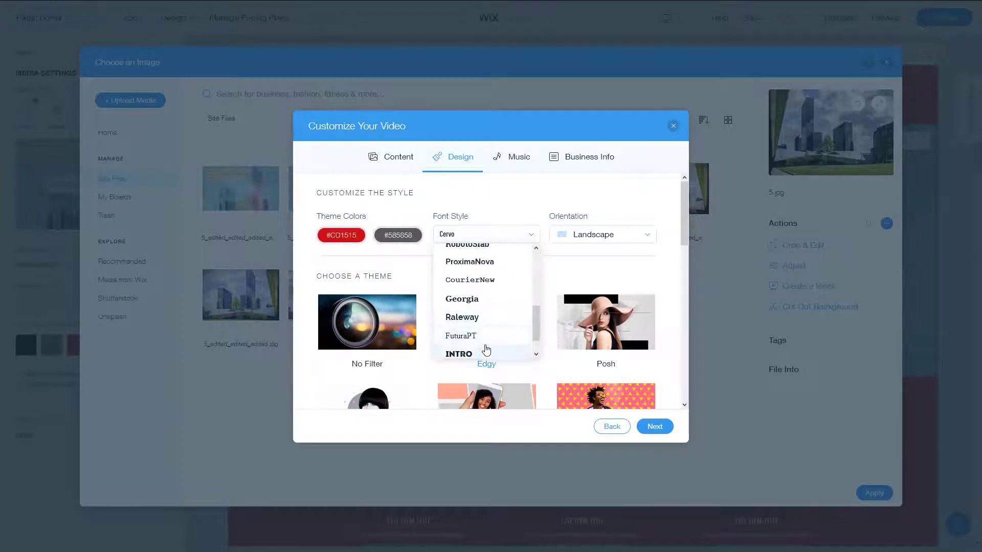
pyautogui.click(488, 317)
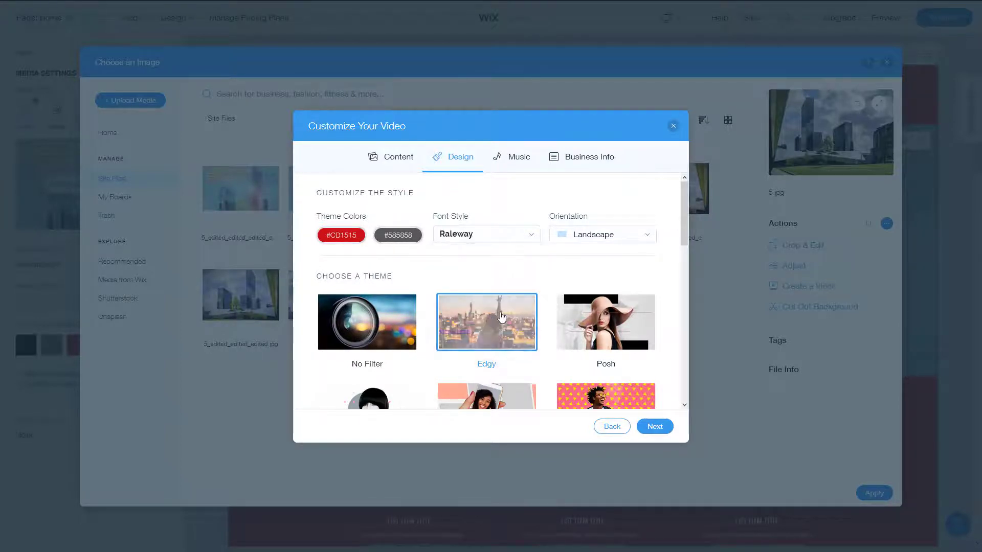
pyautogui.click(621, 236)
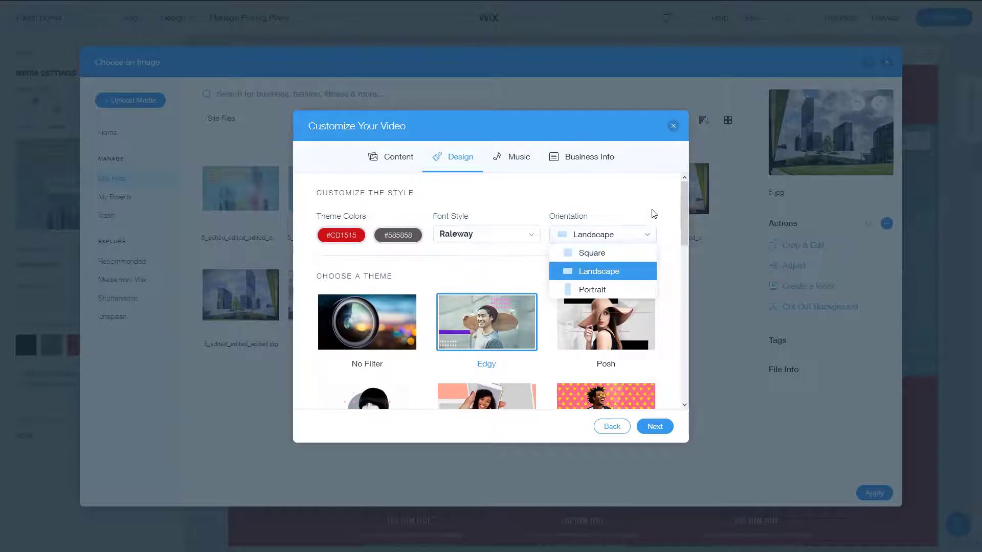
pyautogui.click(664, 214)
# Step: Choose the Minimal theme for the video and continue to the music selection
pyautogui.moveTo(685, 201); pyautogui.dragTo(670, 226)
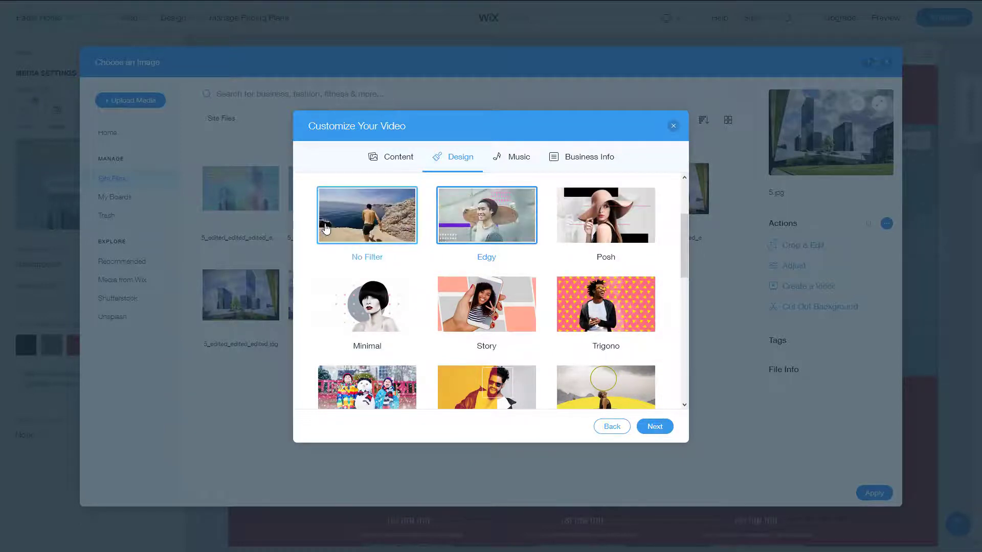
pyautogui.click(397, 294)
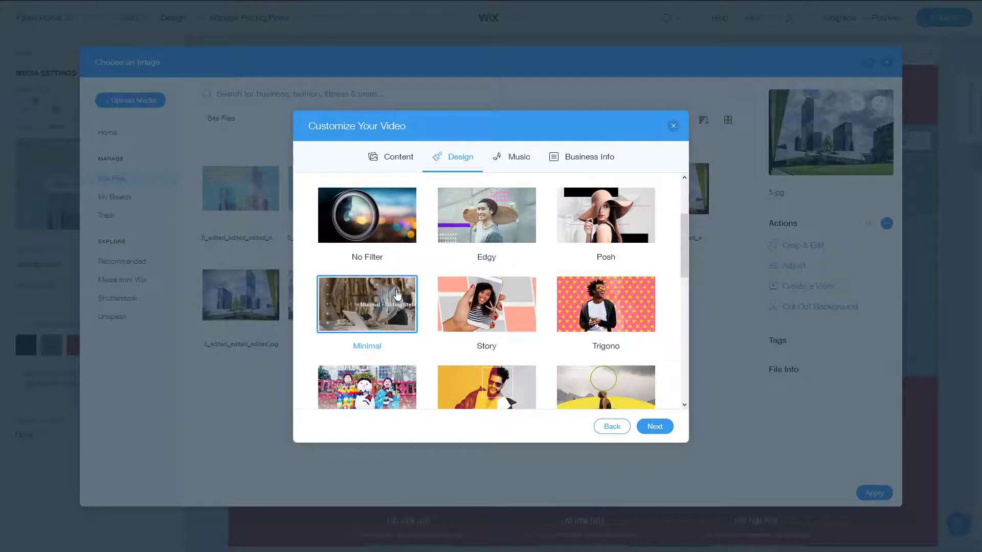
pyautogui.click(655, 426)
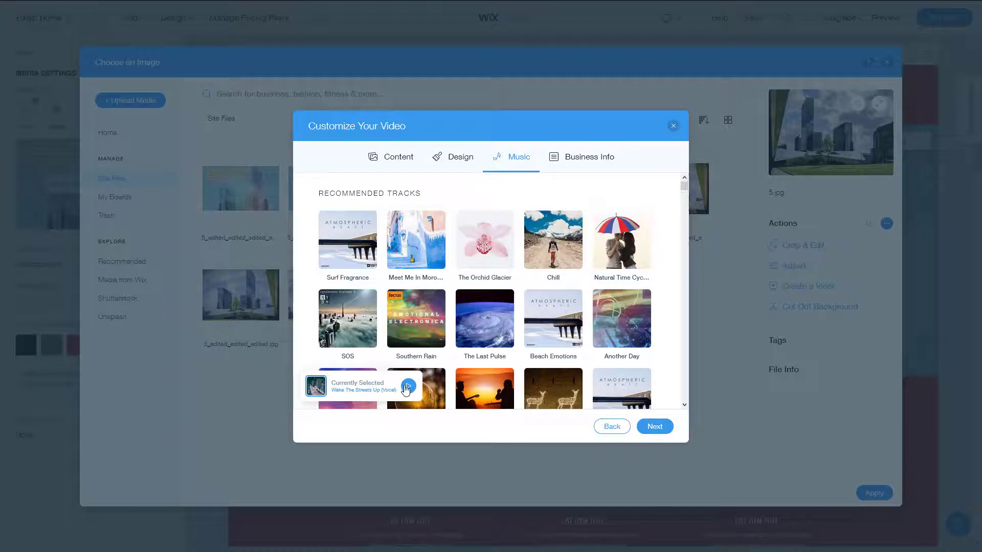
# Step: Select "The Wait Is Finally Over" from all tracks as the video's music
pyautogui.scroll(-4, 608, 258)
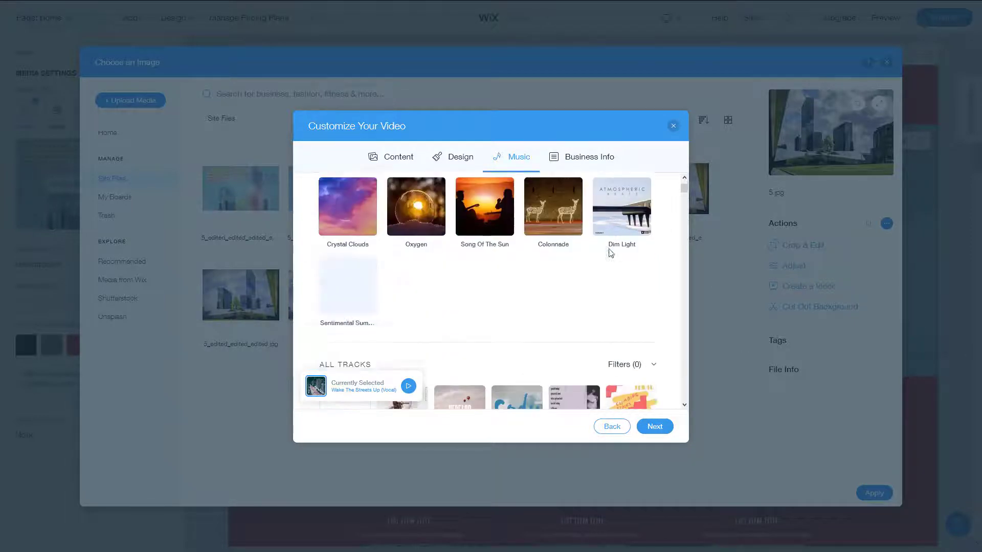
pyautogui.scroll(-5, 417, 276)
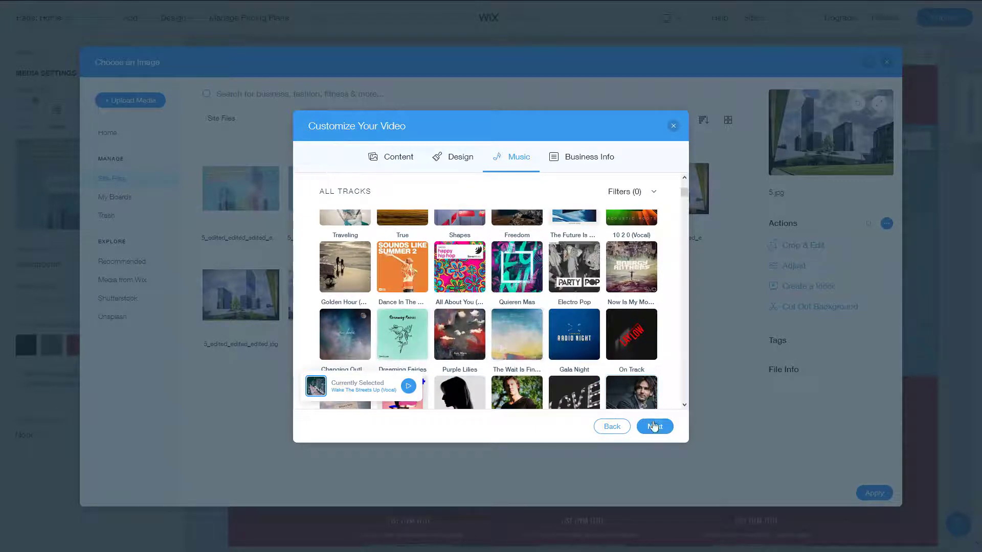
pyautogui.click(522, 329)
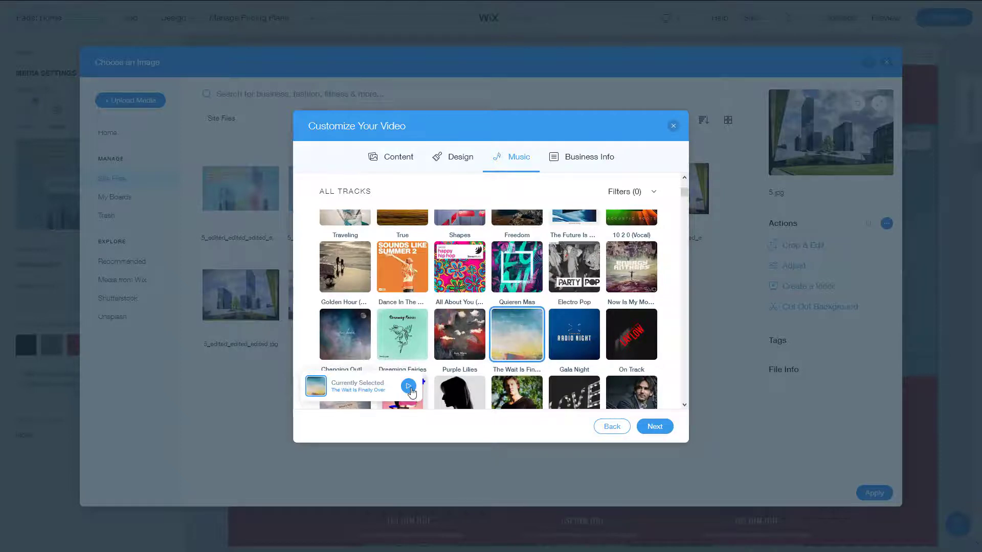
# Step: Continue to the business info, include it at the end of the video, and set the business name to TutorTube
pyautogui.click(658, 427)
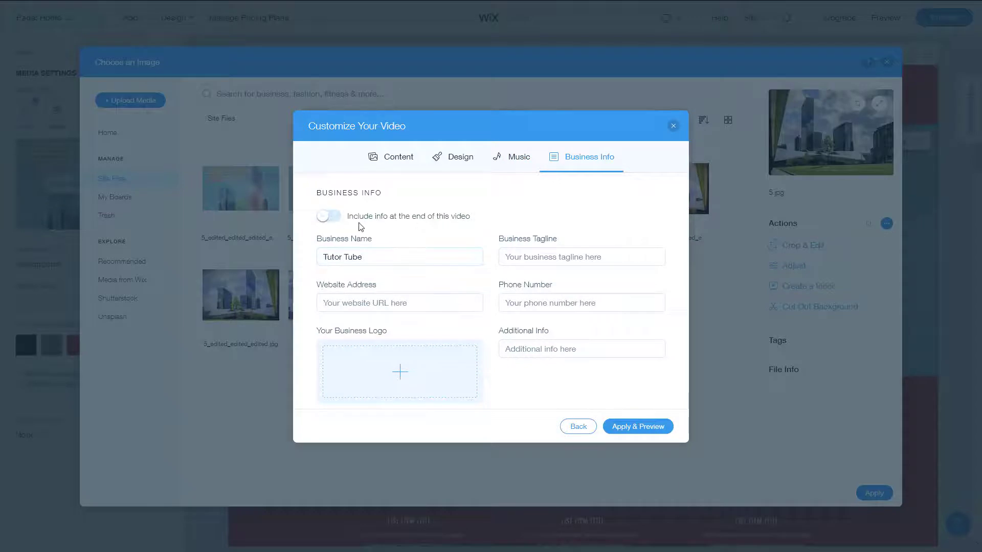
pyautogui.click(328, 217)
pyautogui.moveTo(323, 257); pyautogui.dragTo(367, 258)
pyautogui.click(367, 257)
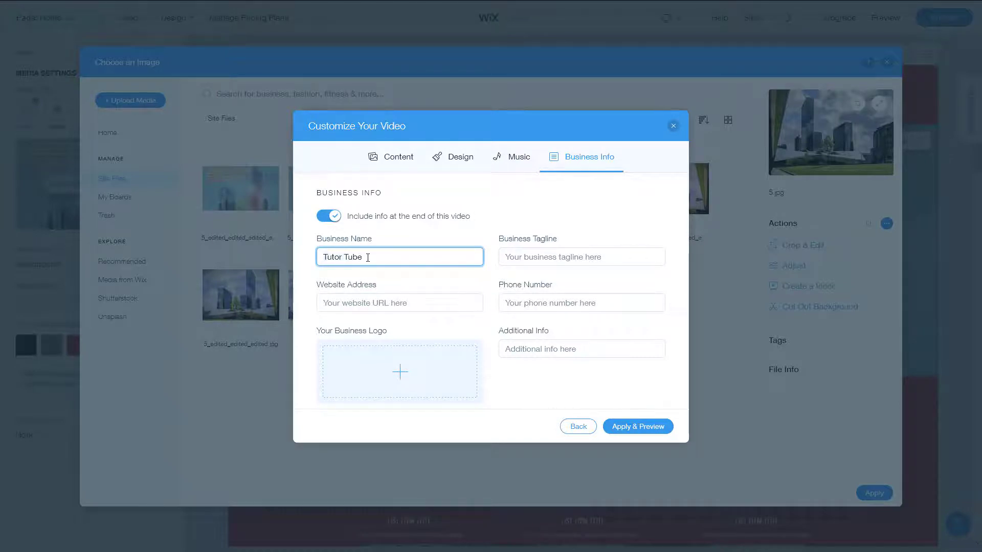
pyautogui.press('BackSpace')
# Step: Set the website address to youtube.com/tutortube and the business tagline to "Learning at your Convenience"
pyautogui.click(435, 300)
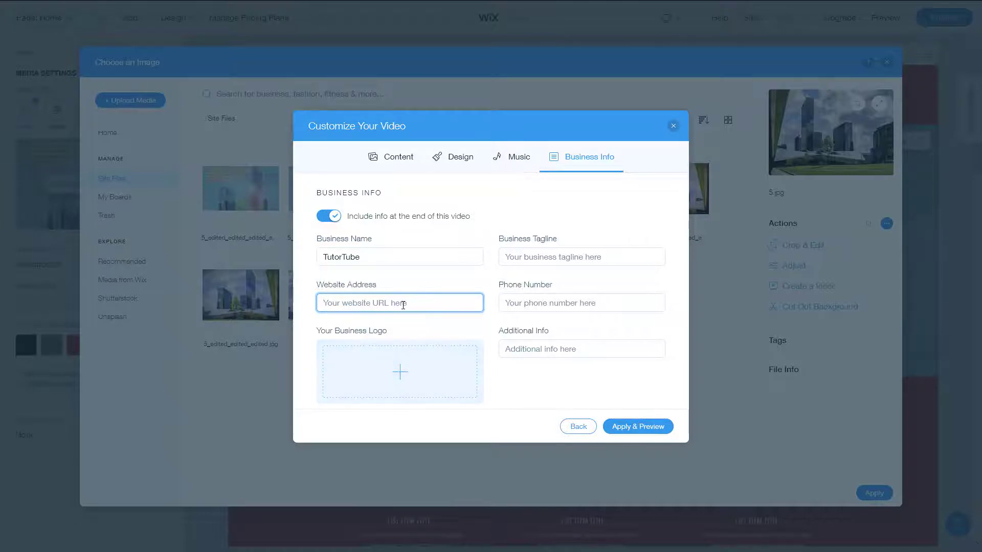
pyautogui.write('youtube.')
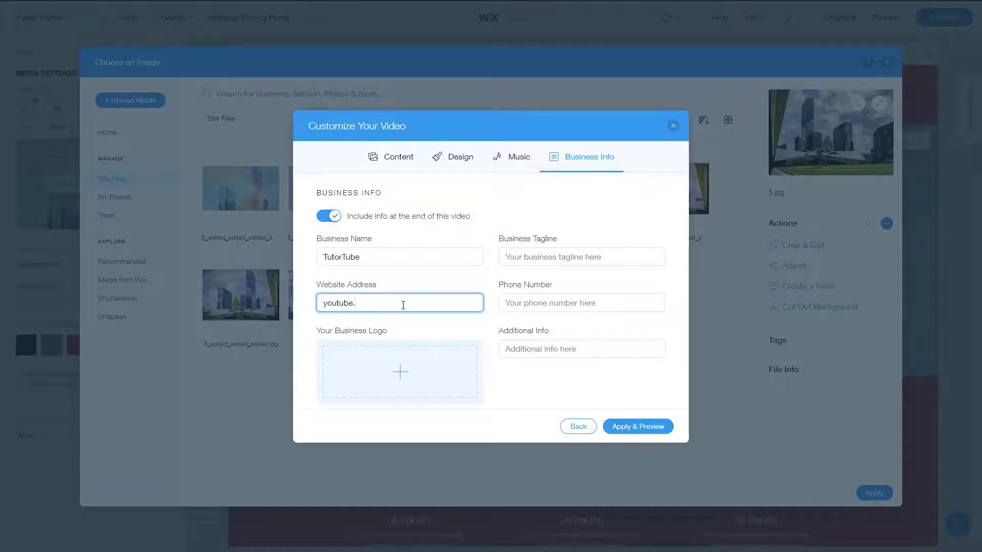
pyautogui.write('com/tutortube')
pyautogui.click(572, 256)
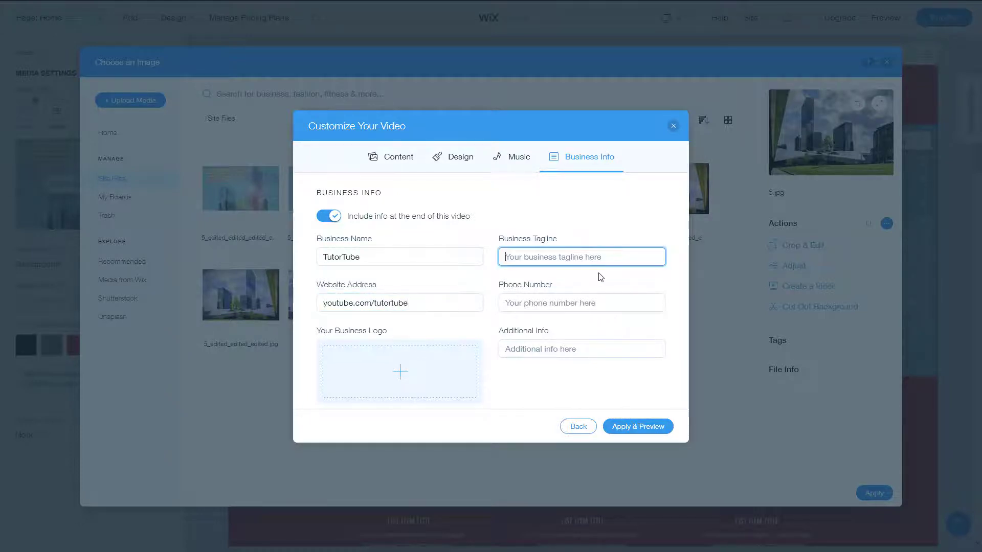
pyautogui.write('Learning at y')
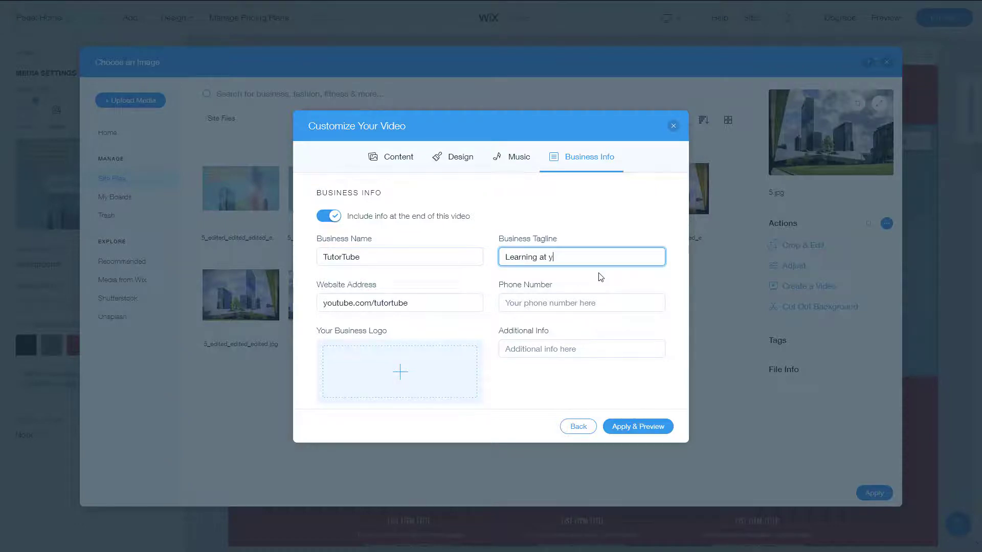
pyautogui.write('our Conveience')
pyautogui.moveTo(586, 254); pyautogui.dragTo(667, 254)
pyautogui.press('BackSpace')
# Step: Enter "Keep on Learning" as the additional info and apply the settings to generate the video preview
pyautogui.click(572, 349)
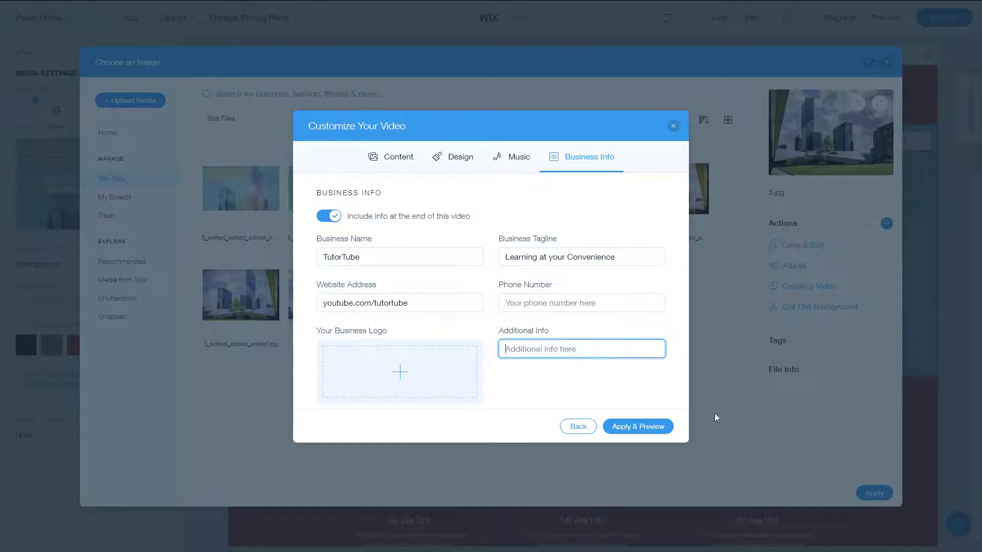
pyautogui.write('Keep on Learning')
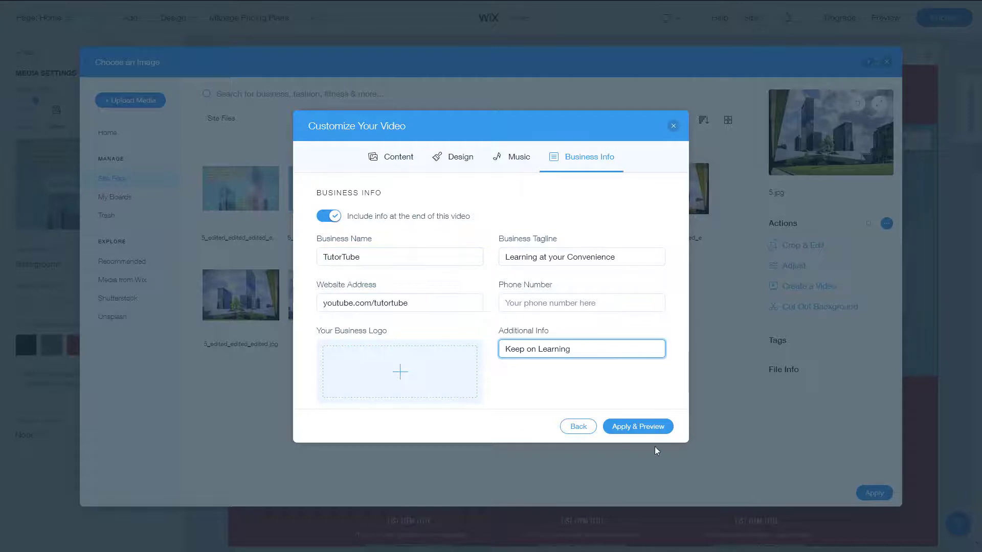
pyautogui.click(648, 435)
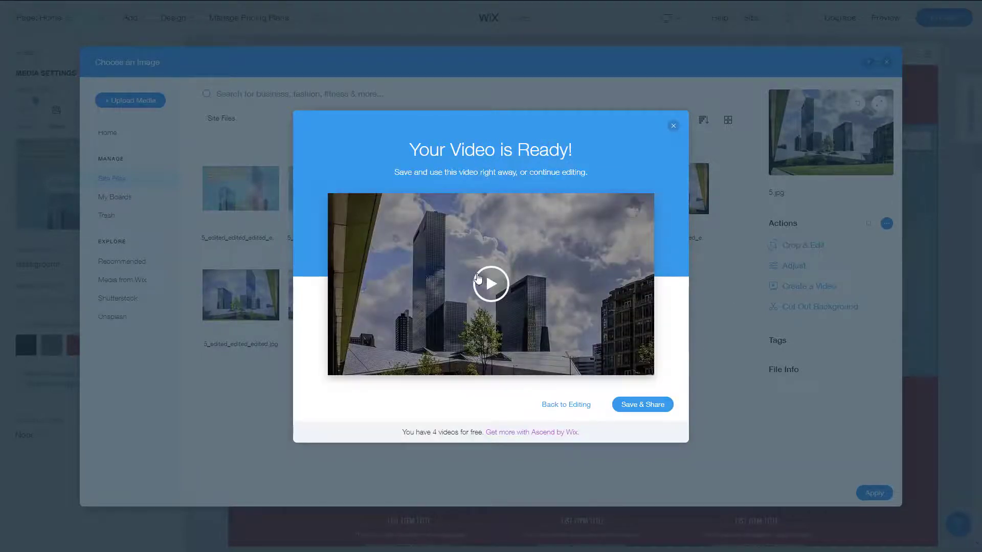
# Step: Play the generated video, save it to the site's media and close the video maker
pyautogui.click(490, 291)
pyautogui.click(632, 412)
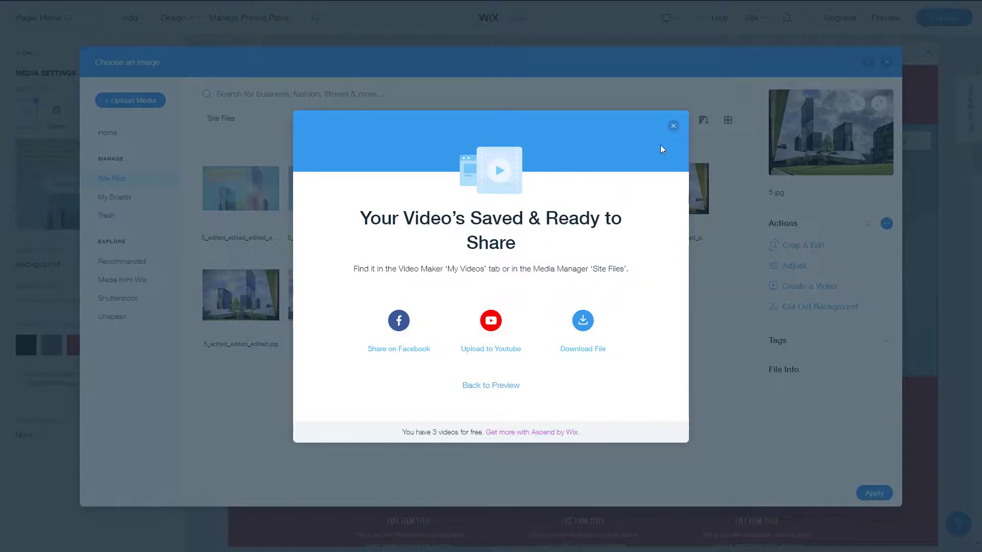
pyautogui.click(672, 126)
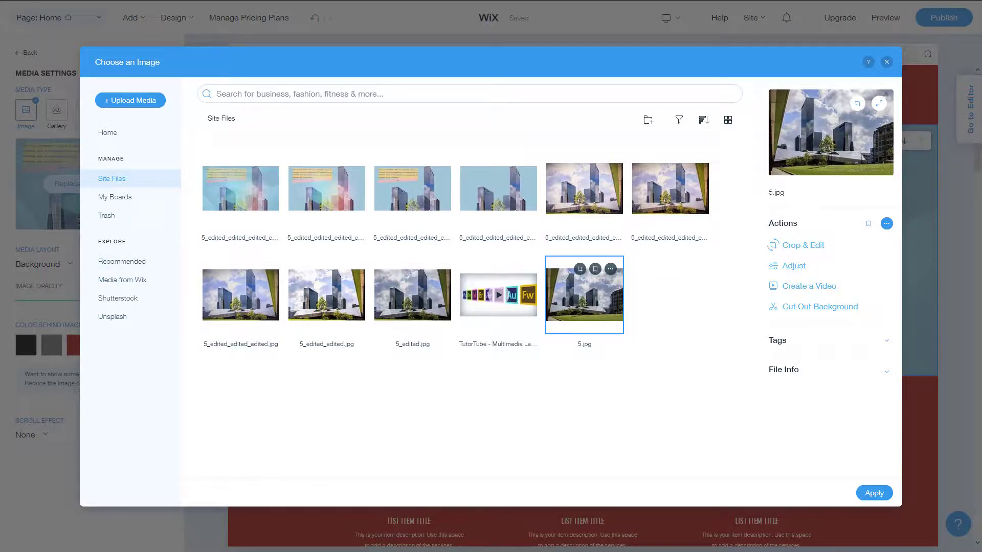
# Step: Look for the saved video in the Video Maker folder of the site files and close the image chooser
pyautogui.click(132, 200)
pyautogui.click(126, 183)
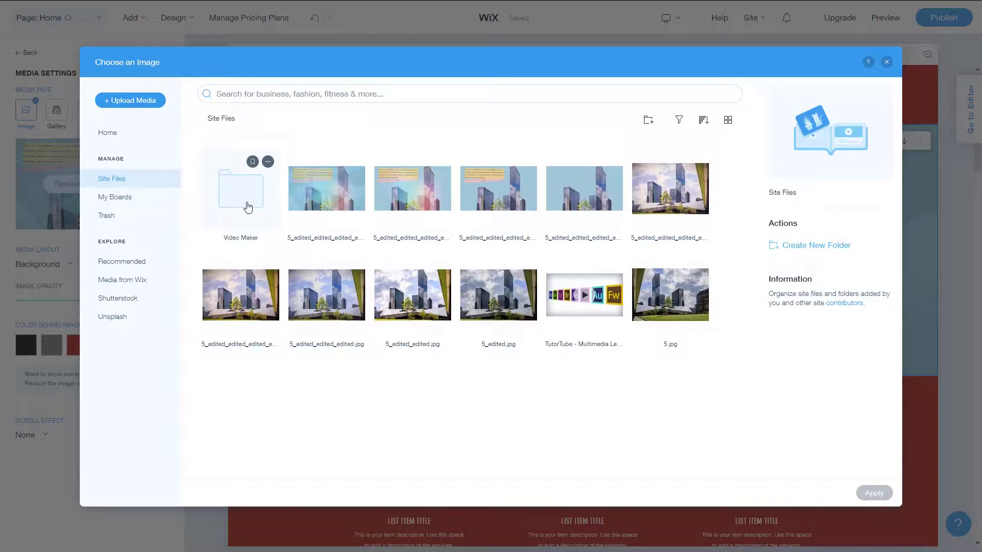
pyautogui.doubleClick(248, 207)
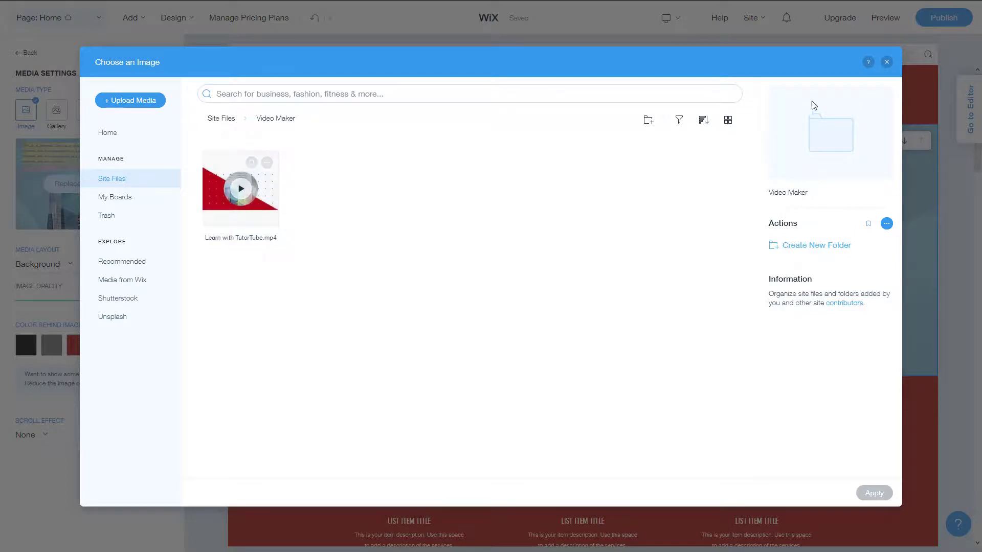
pyautogui.click(887, 62)
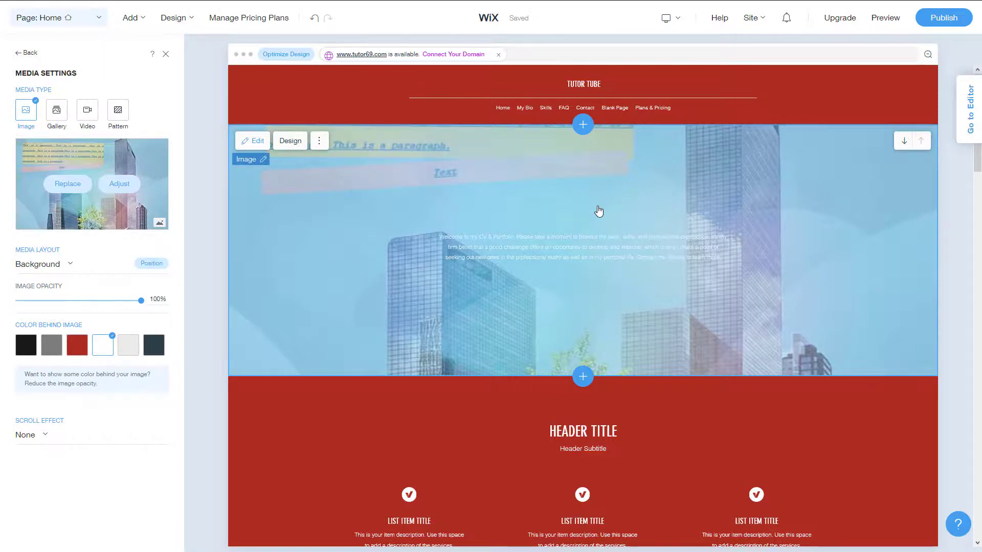
# Step: Reopen the image replacement chooser and preview Learn with TutorTube.mp4 from the Video Maker folder, closing the chooser without applying anything
pyautogui.click(64, 190)
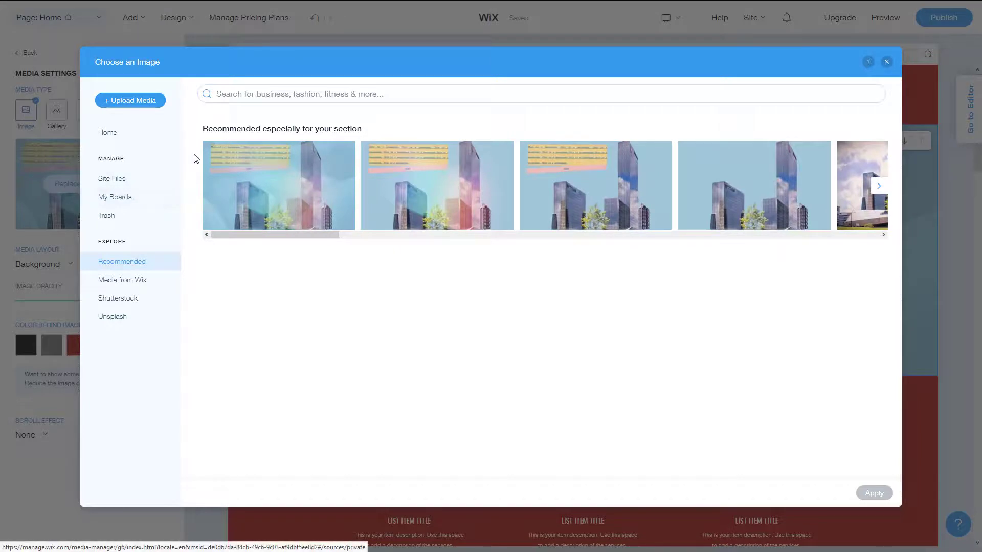
pyautogui.moveTo(303, 240); pyautogui.dragTo(182, 255)
pyautogui.click(113, 186)
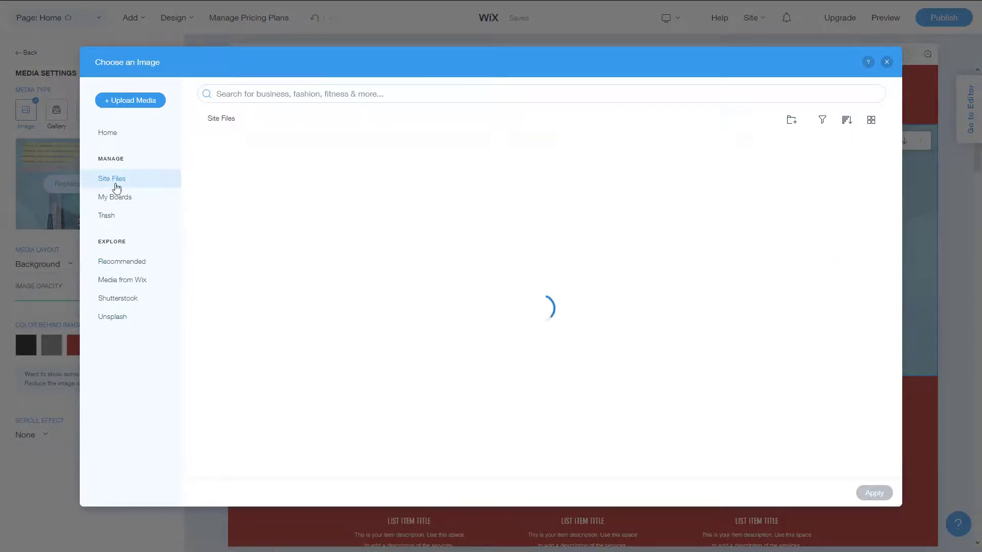
pyautogui.doubleClick(244, 179)
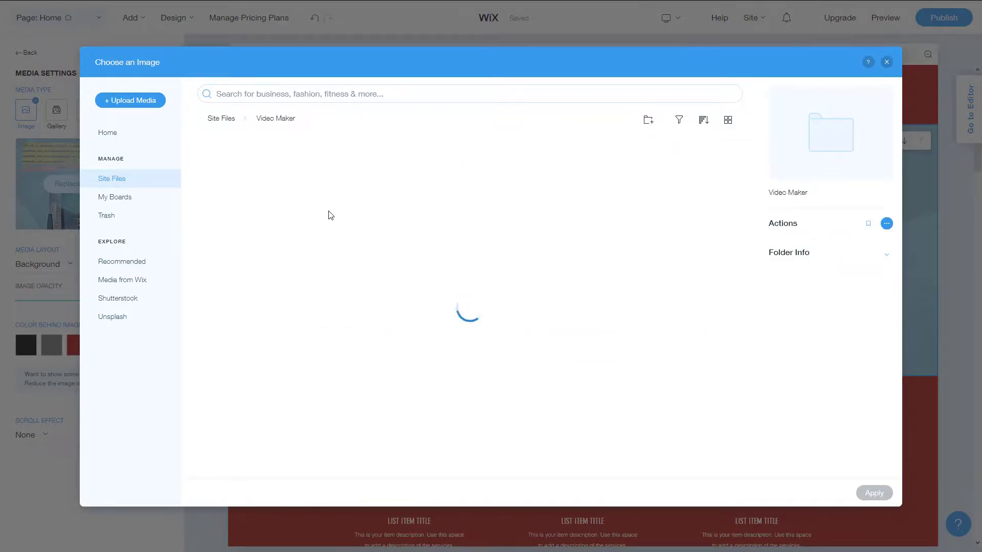
pyautogui.click(240, 188)
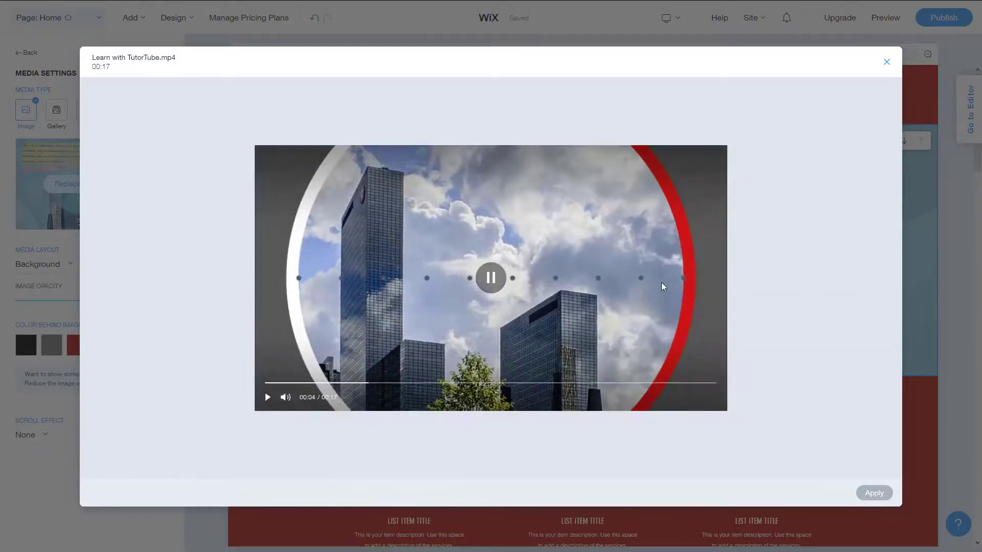
pyautogui.click(886, 62)
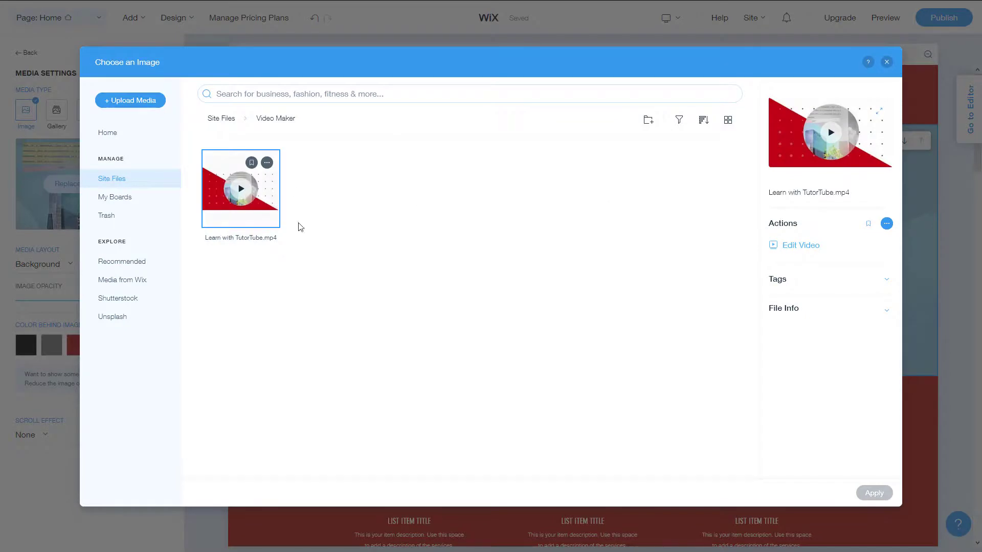
pyautogui.click(255, 221)
pyautogui.click(255, 221)
pyautogui.click(886, 63)
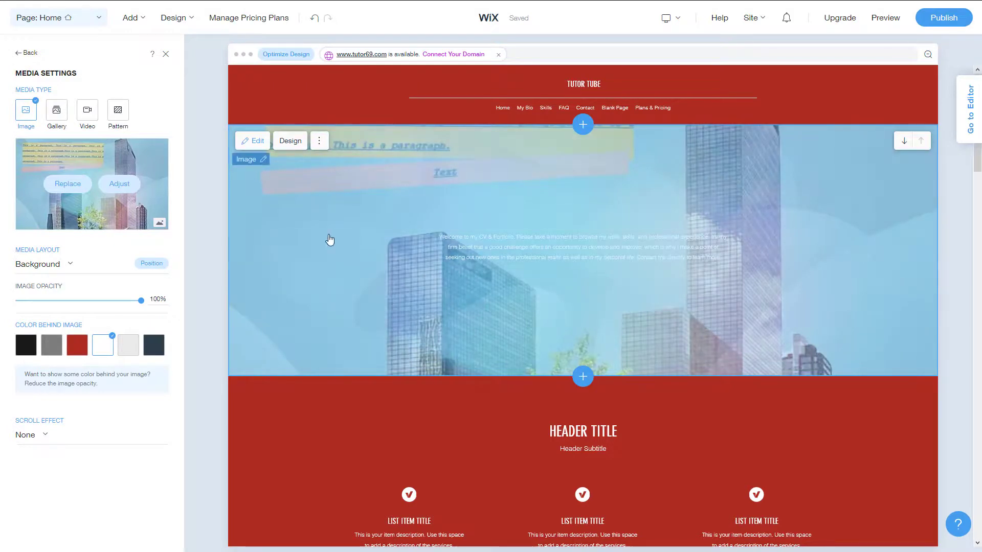
# Step: Switch the Welcome section's media type to video using Learn with TutorTube.mp4 from the Video Maker folder, and preview the site
pyautogui.click(88, 114)
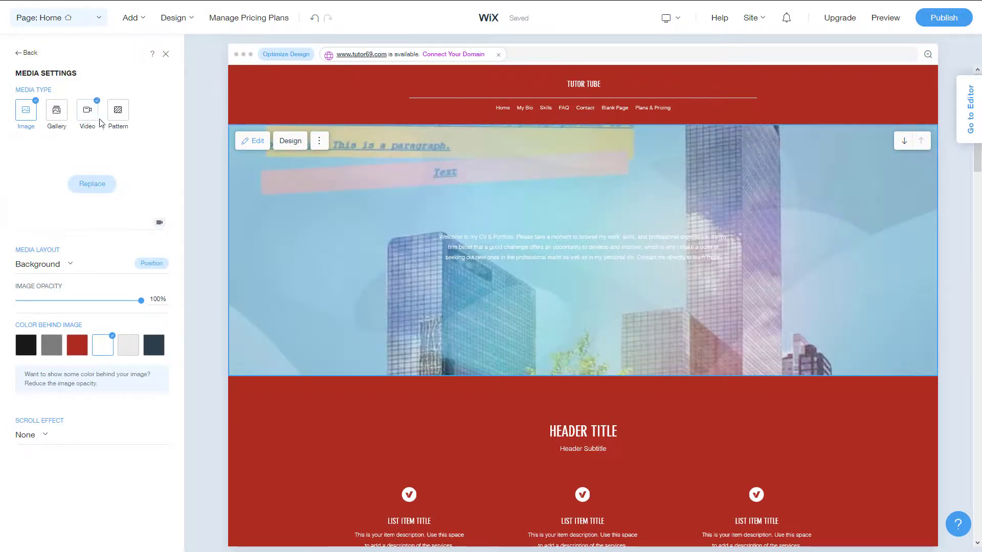
pyautogui.click(128, 202)
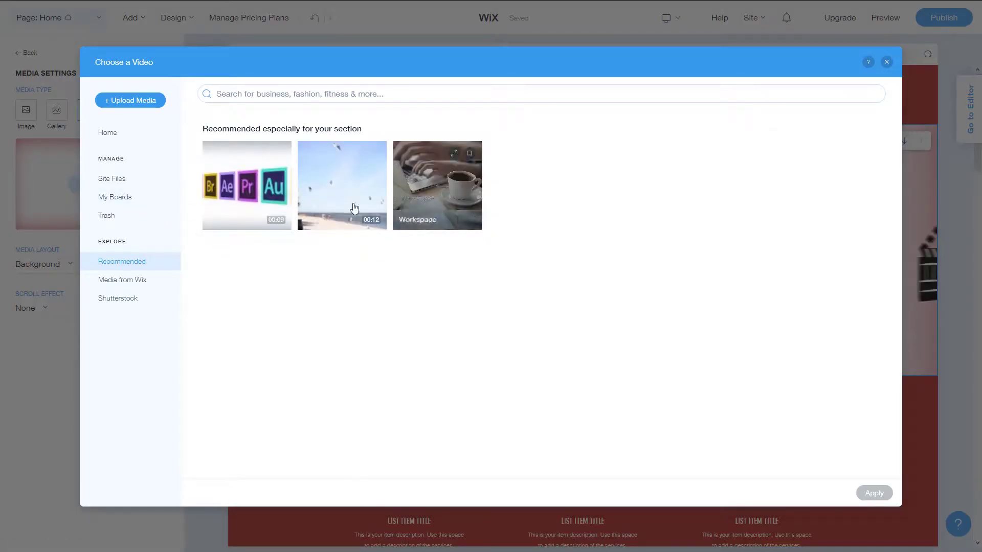
pyautogui.click(124, 179)
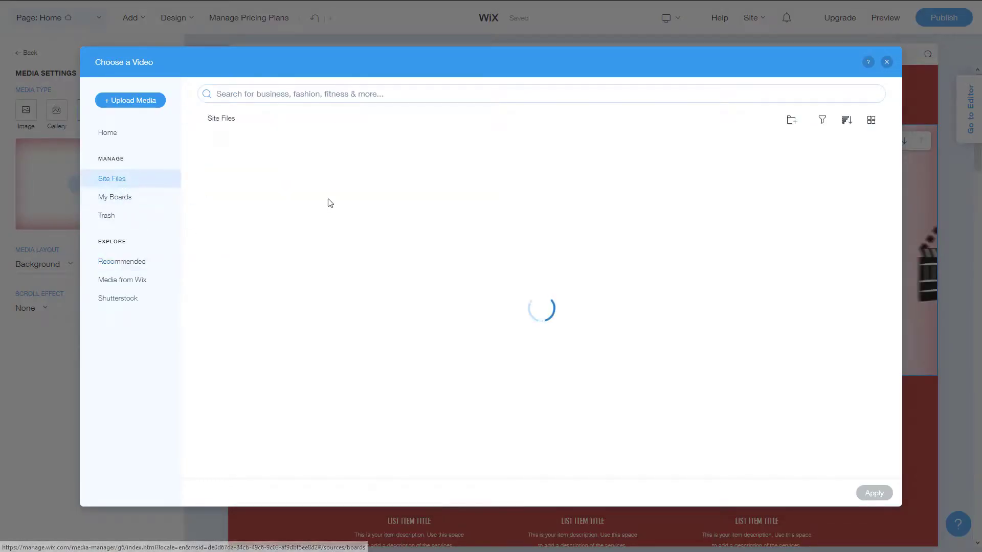
pyautogui.click(236, 210)
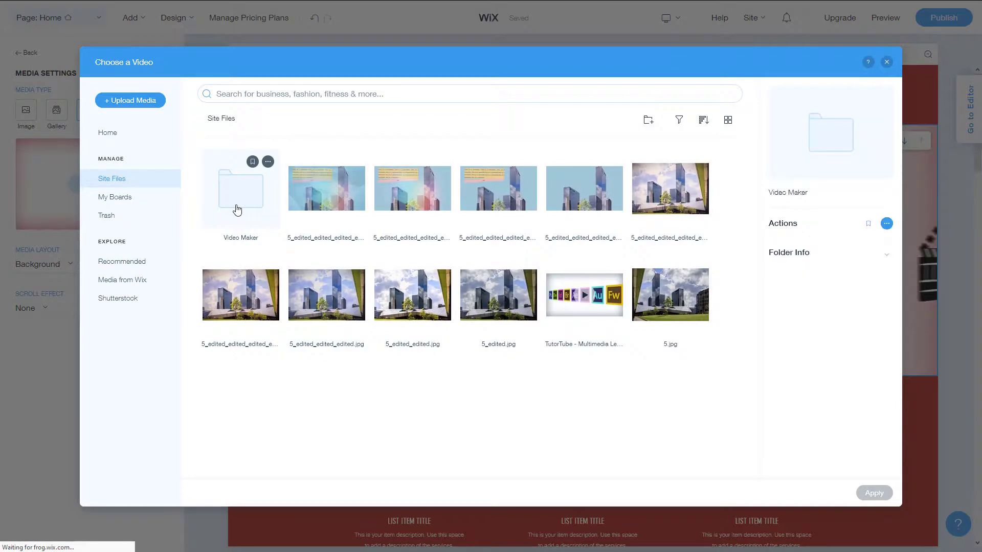
pyautogui.doubleClick(250, 200)
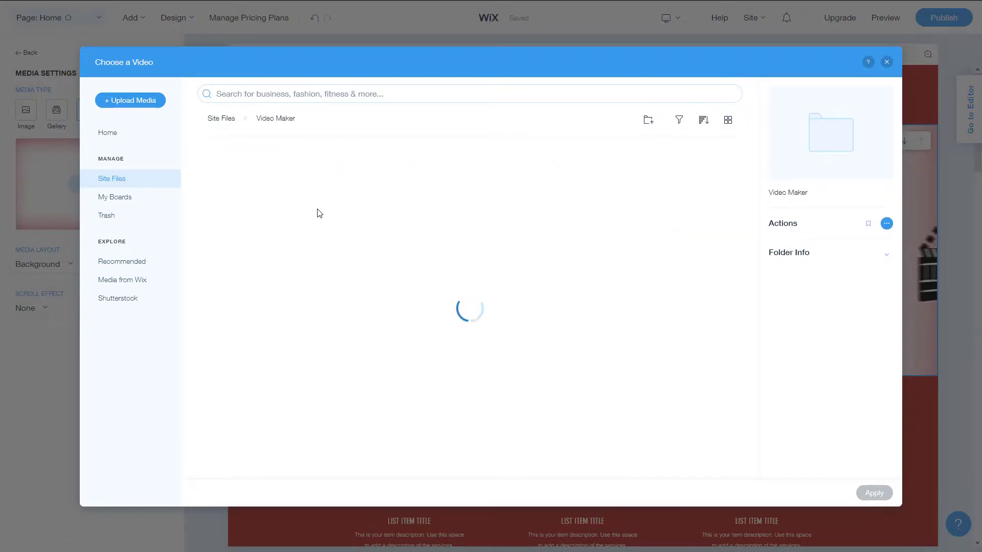
pyautogui.click(243, 192)
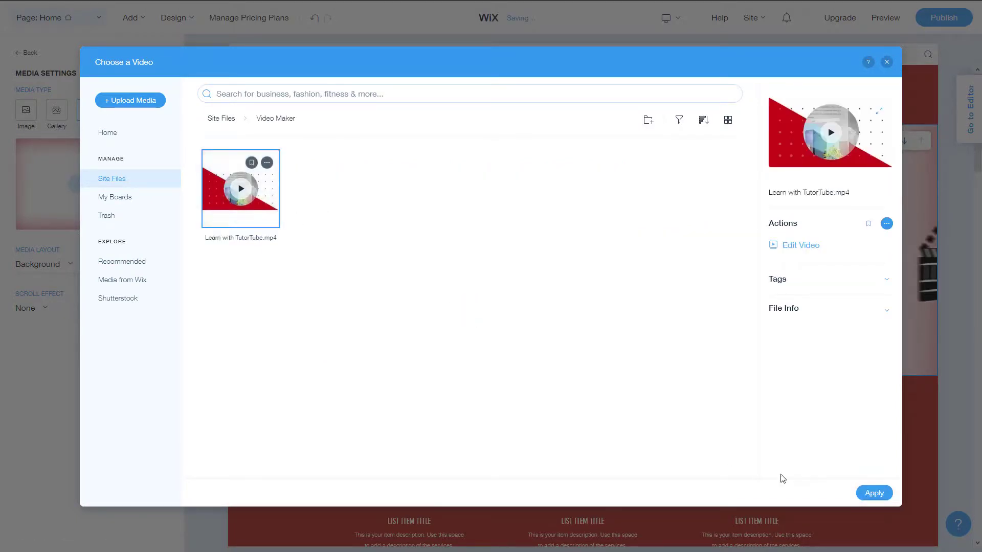
pyautogui.click(873, 494)
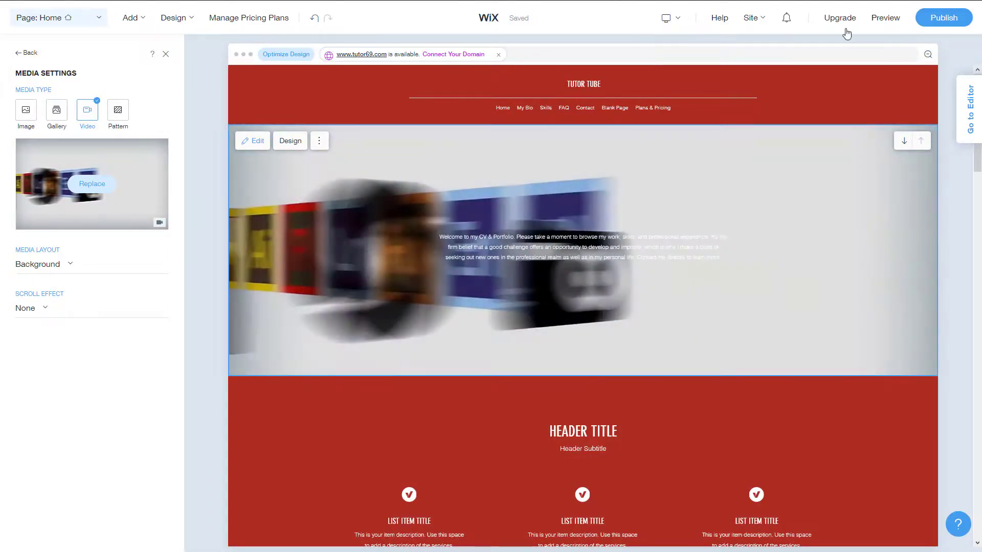
pyautogui.click(902, 20)
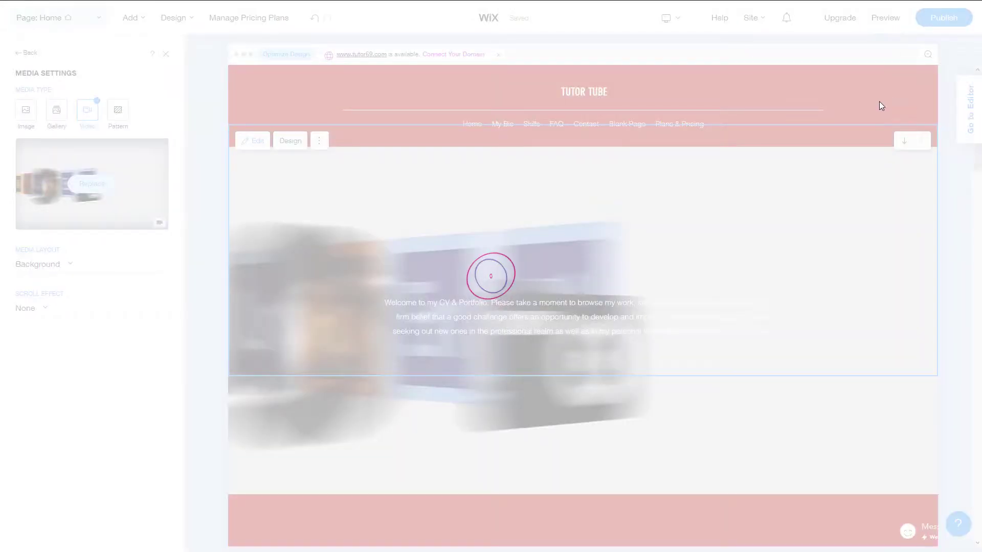